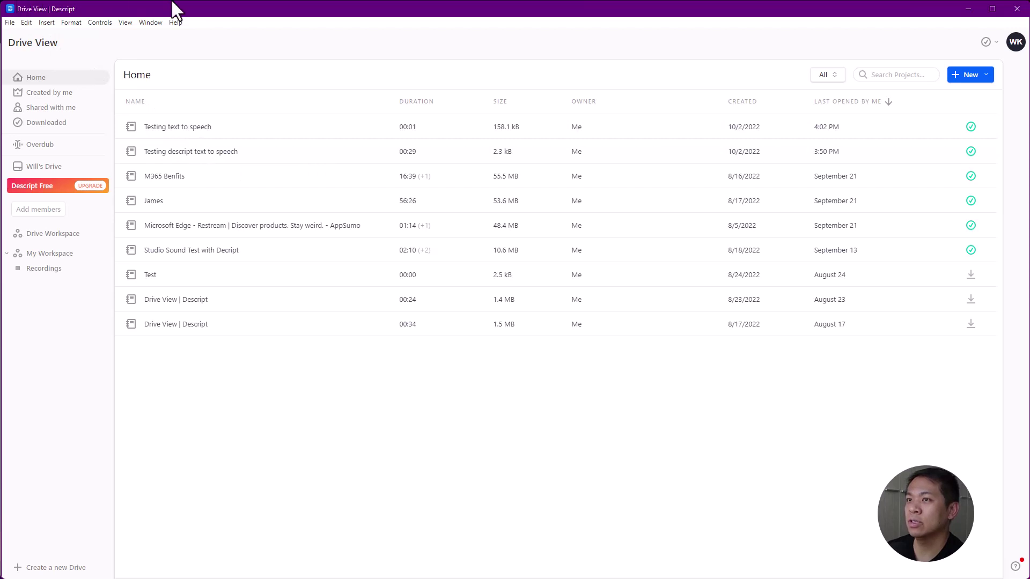
# - Open the "Testing text to speech" project and delete the existing script line
pyautogui.click(189, 124)
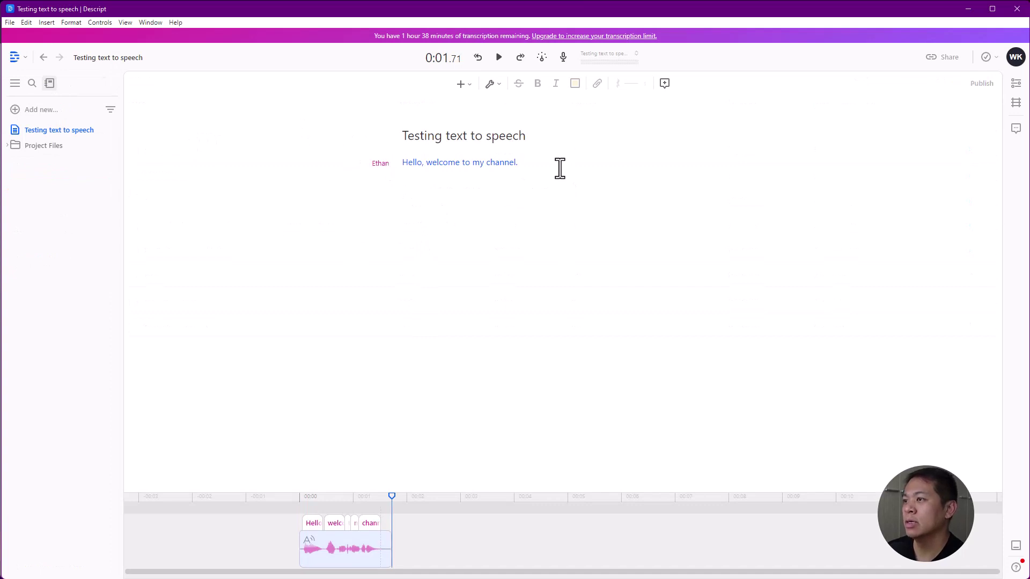
pyautogui.tripleClick(398, 167)
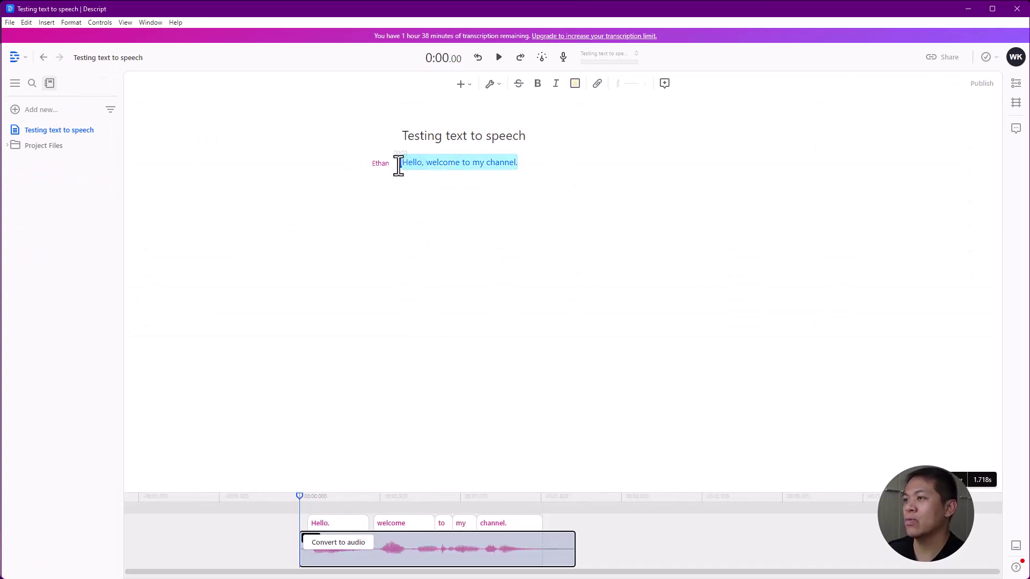
pyautogui.press('BackSpace')
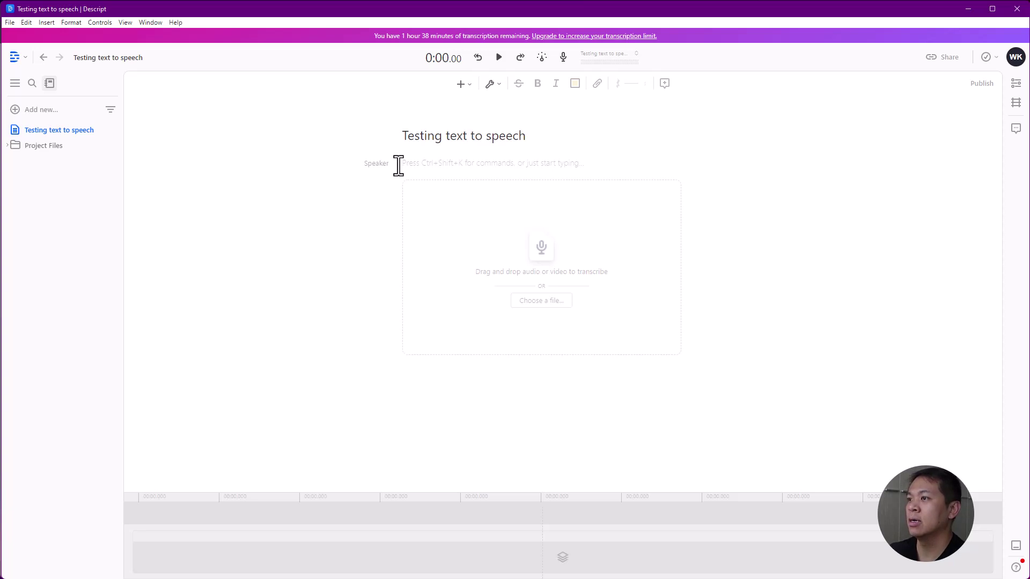
# - Write a greeting that introduces the presenter by first name, followed by the sentence "Welcome to my channel."
pyautogui.write('Hello')
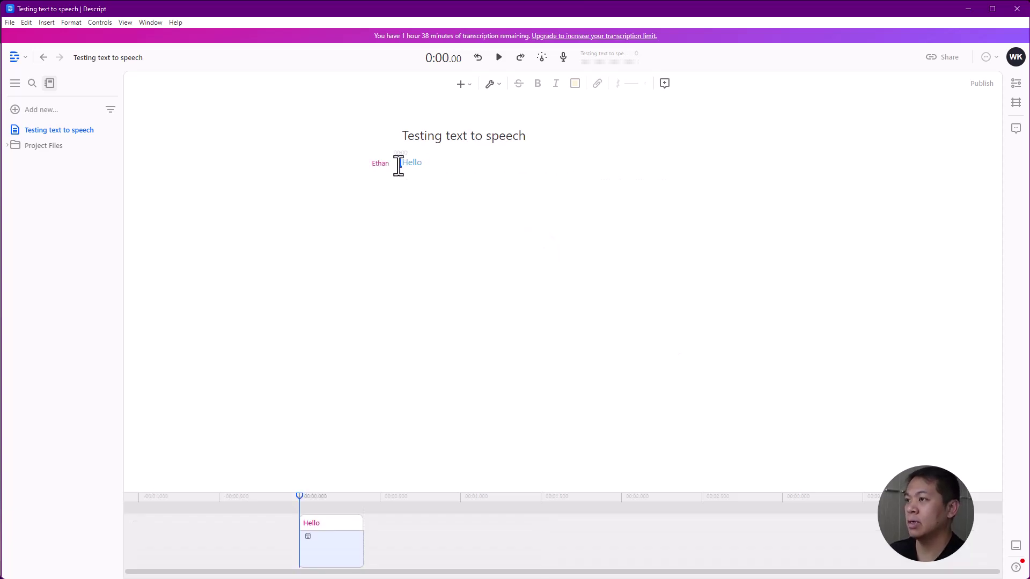
pyautogui.write(', my ')
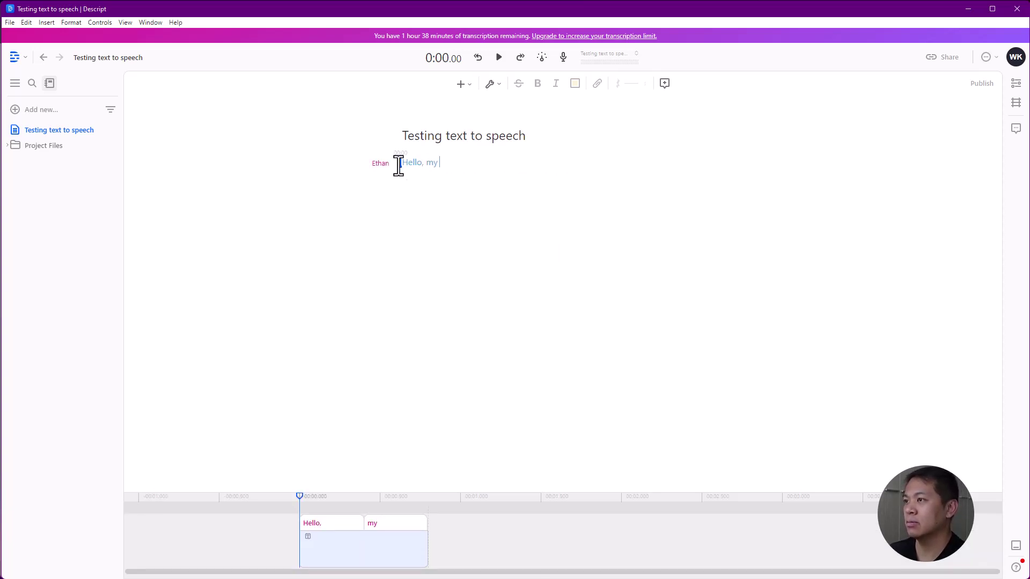
pyautogui.write('name is Willima.')
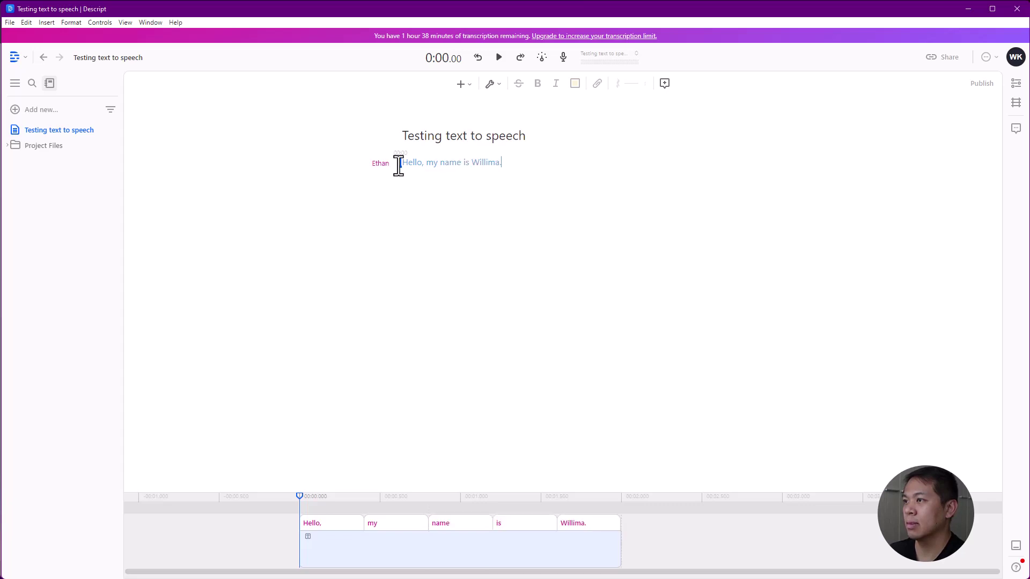
pyautogui.press('BackSpace')
pyautogui.press('BackSpace')
pyautogui.press('BackSpace')
pyautogui.write('am')
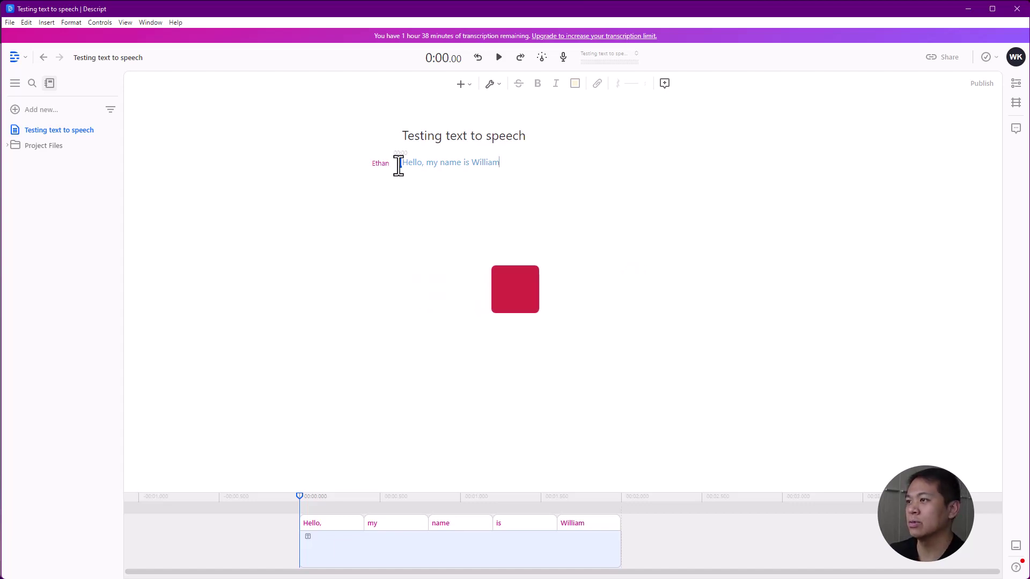
pyautogui.write('.')
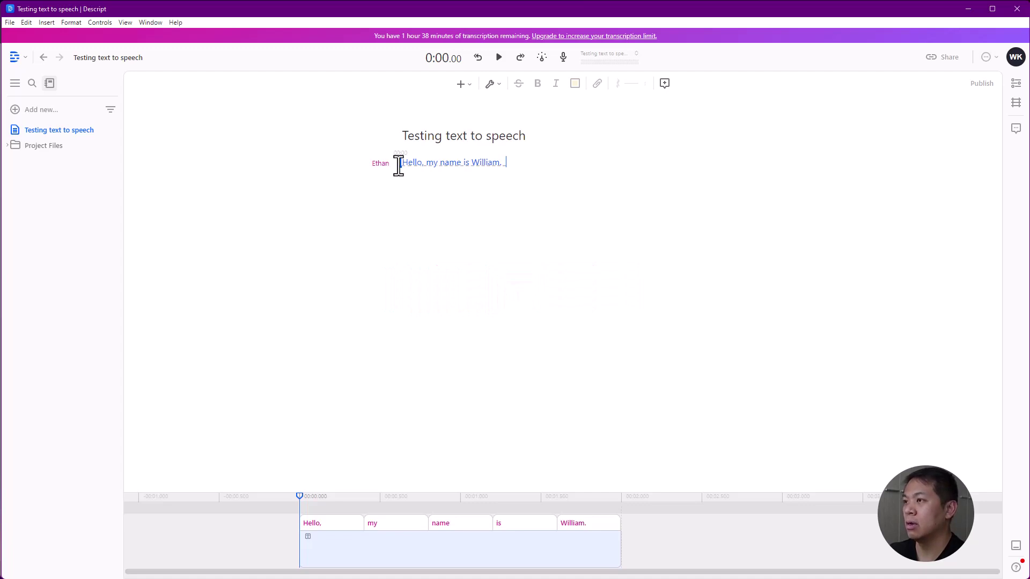
pyautogui.write('Welcome to my channel')
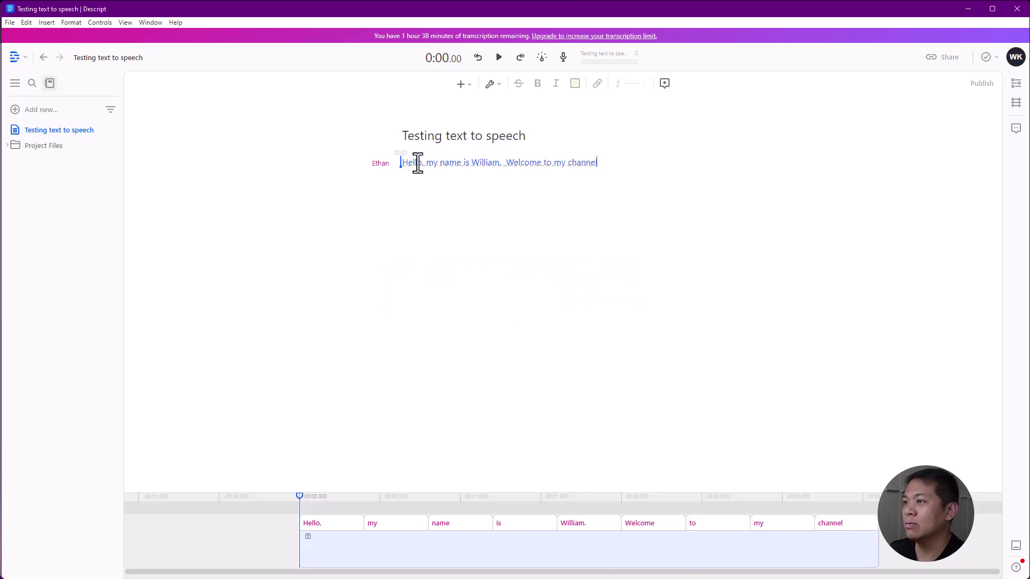
pyautogui.write('.')
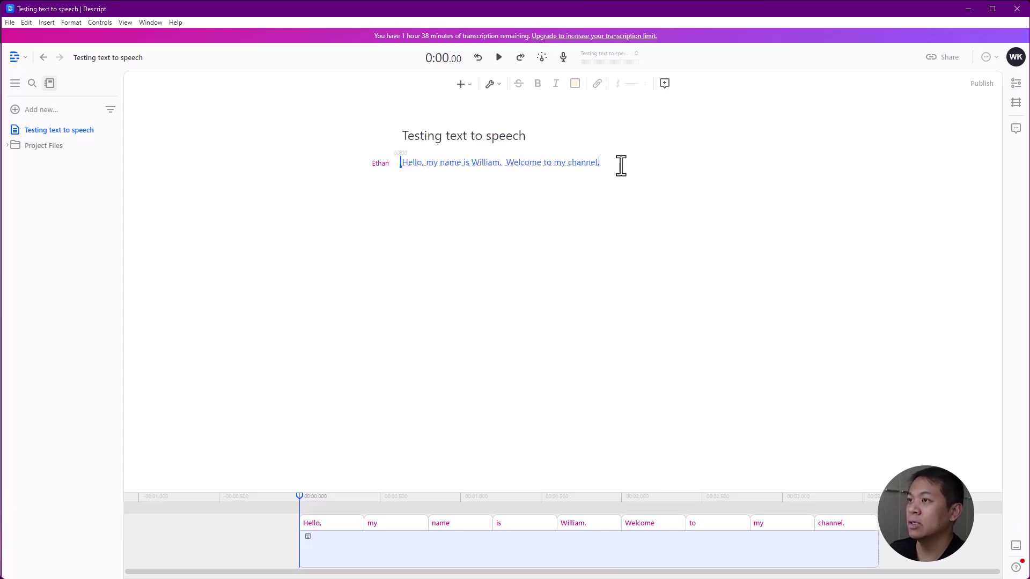
# - Audition the stock voices, including Don, Emily, Carla, Malcom, Ethan, Henry, Nancy and Nicholas, and assign the Ethan stock voice to the line
pyautogui.click(393, 164)
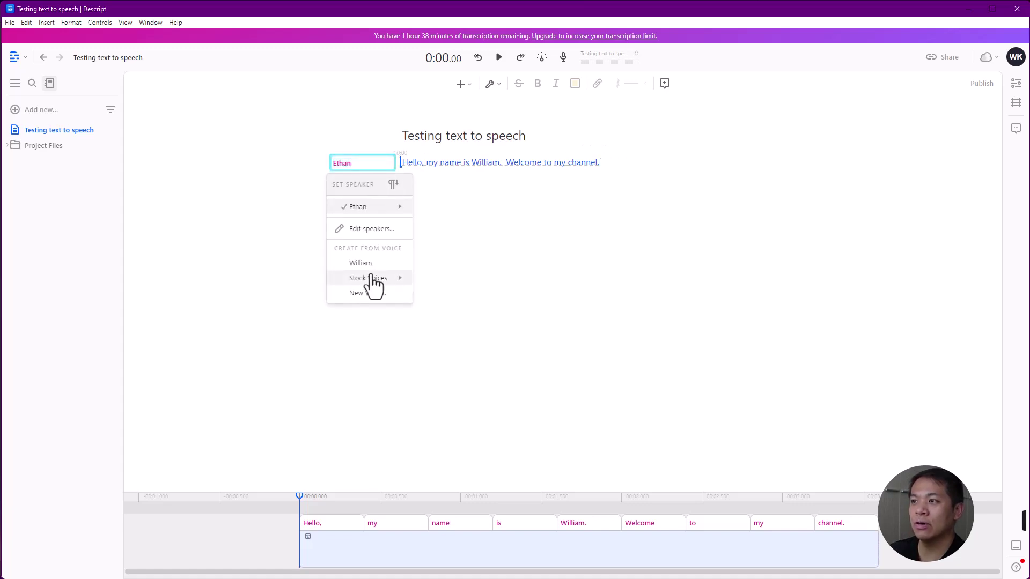
pyautogui.moveTo(377, 278)
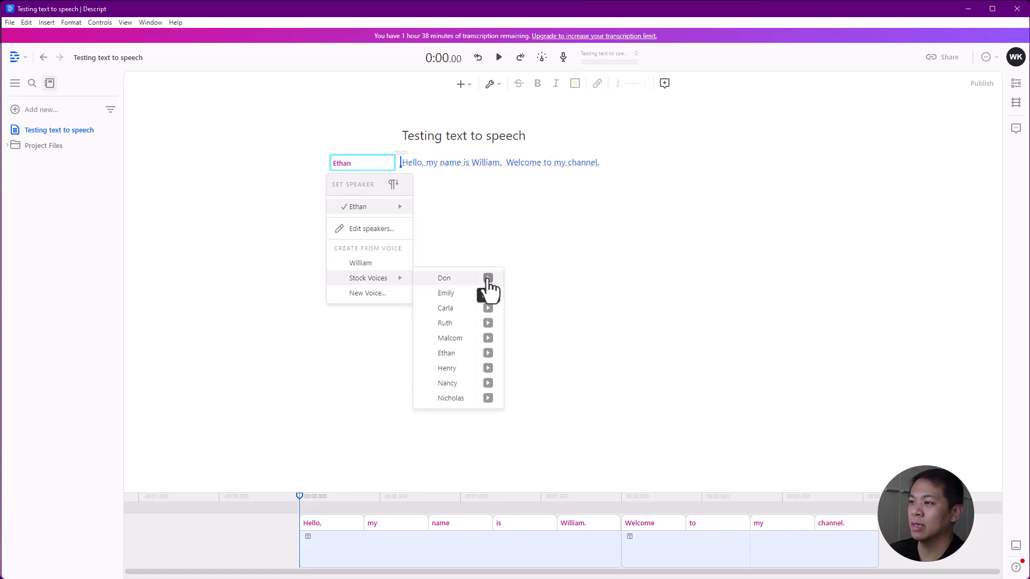
pyautogui.click(488, 279)
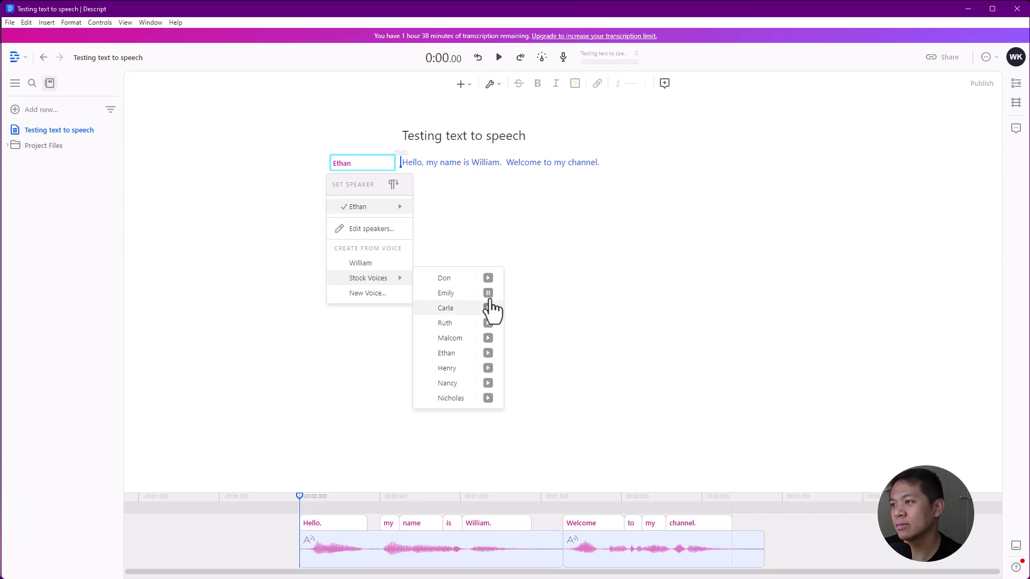
pyautogui.click(490, 296)
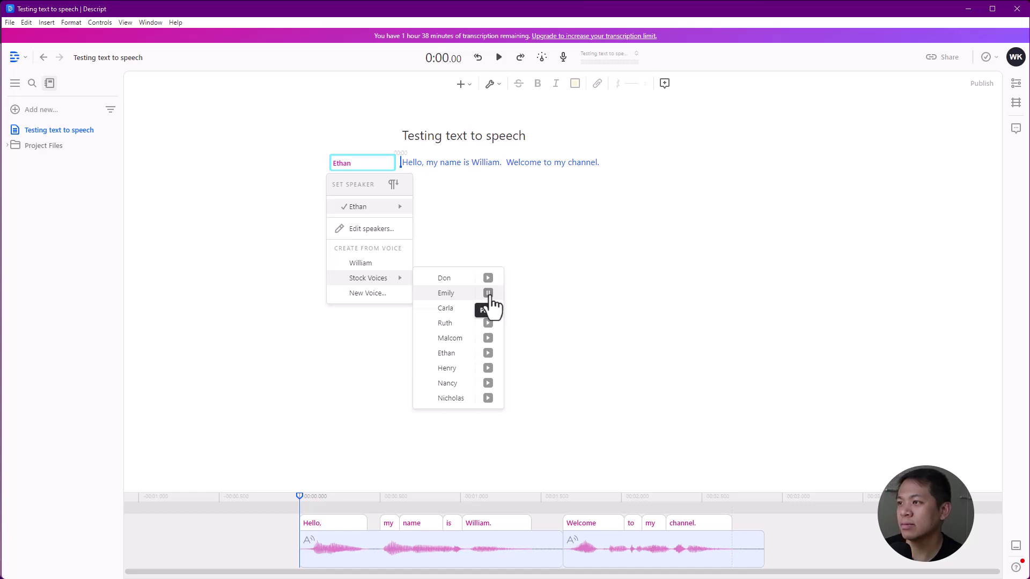
pyautogui.click(488, 308)
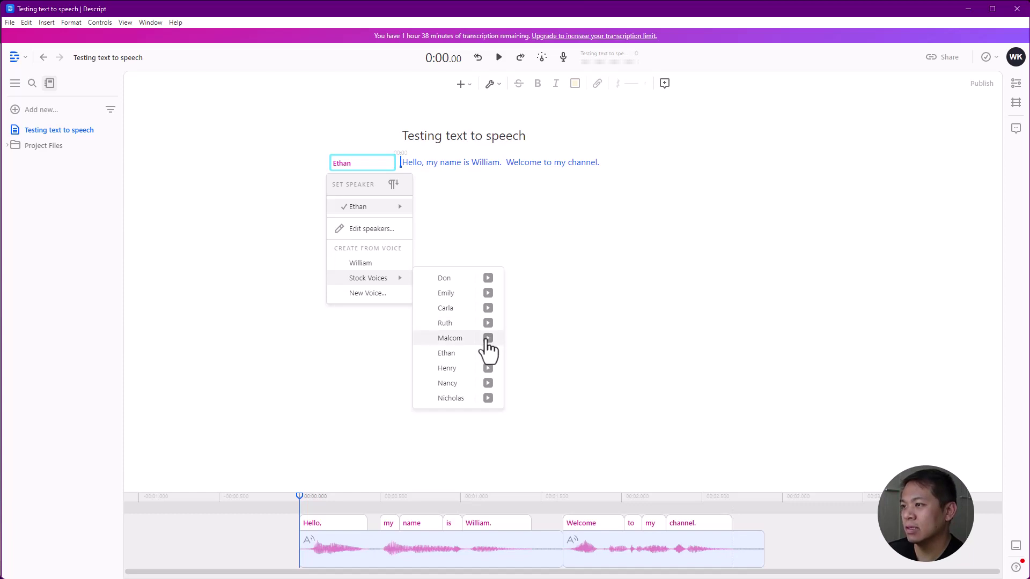
pyautogui.click(488, 338)
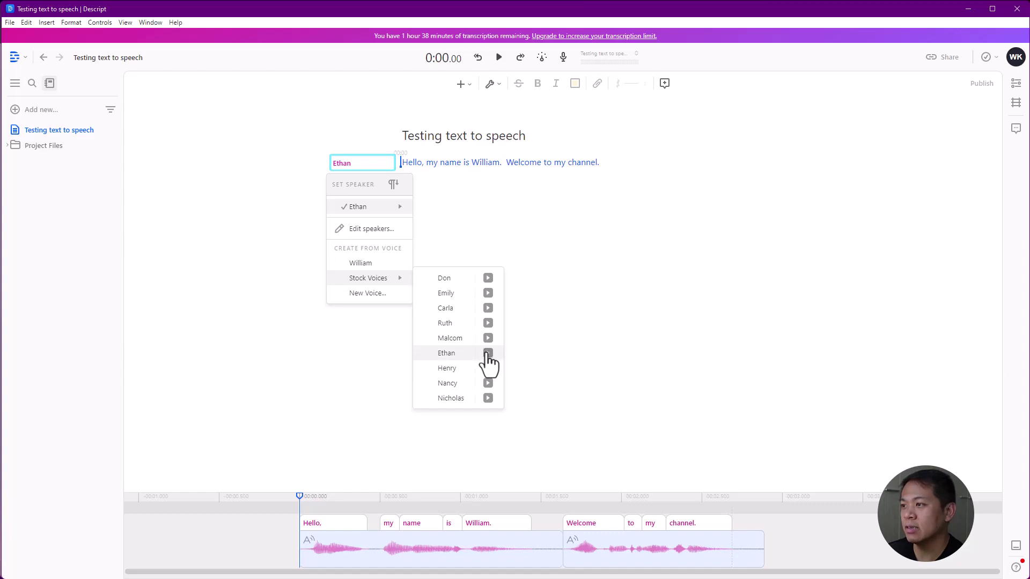
pyautogui.click(489, 354)
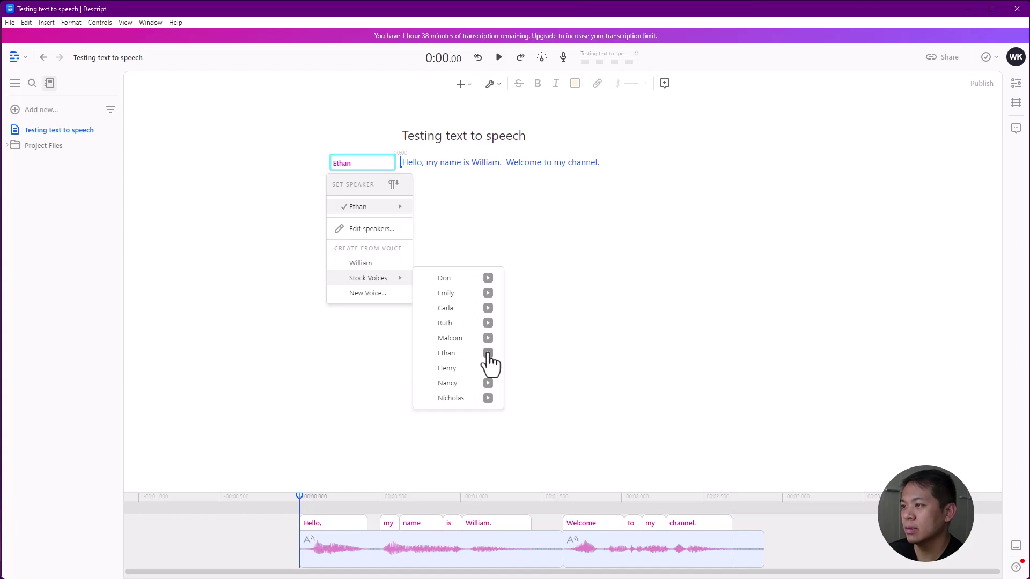
pyautogui.click(488, 369)
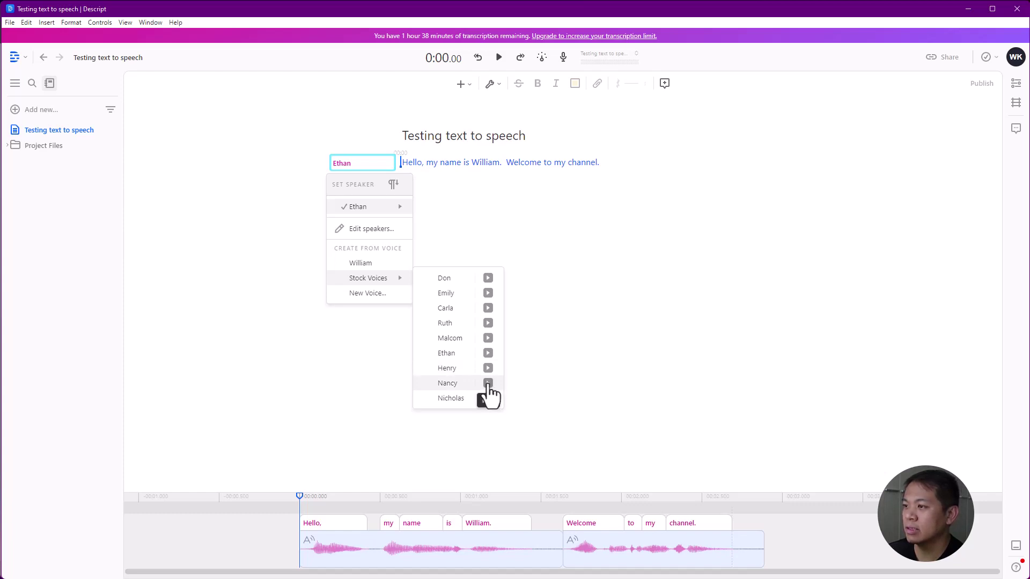
pyautogui.click(488, 383)
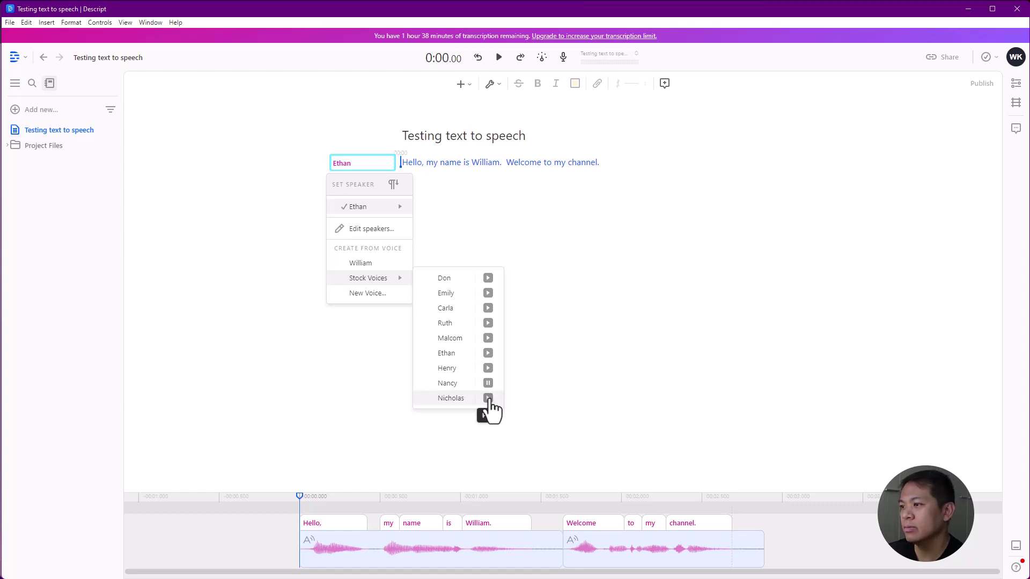
pyautogui.click(488, 398)
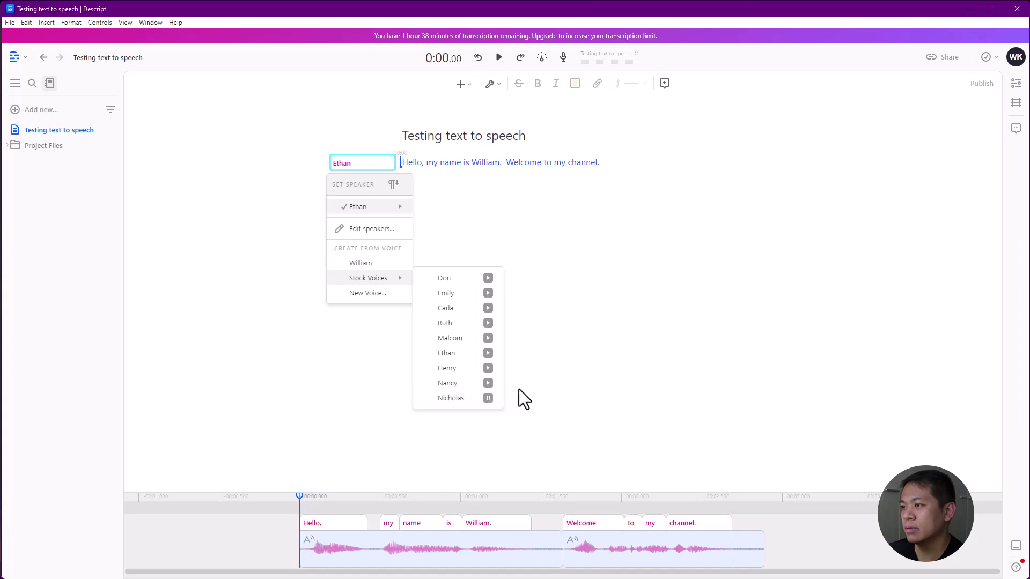
pyautogui.click(488, 398)
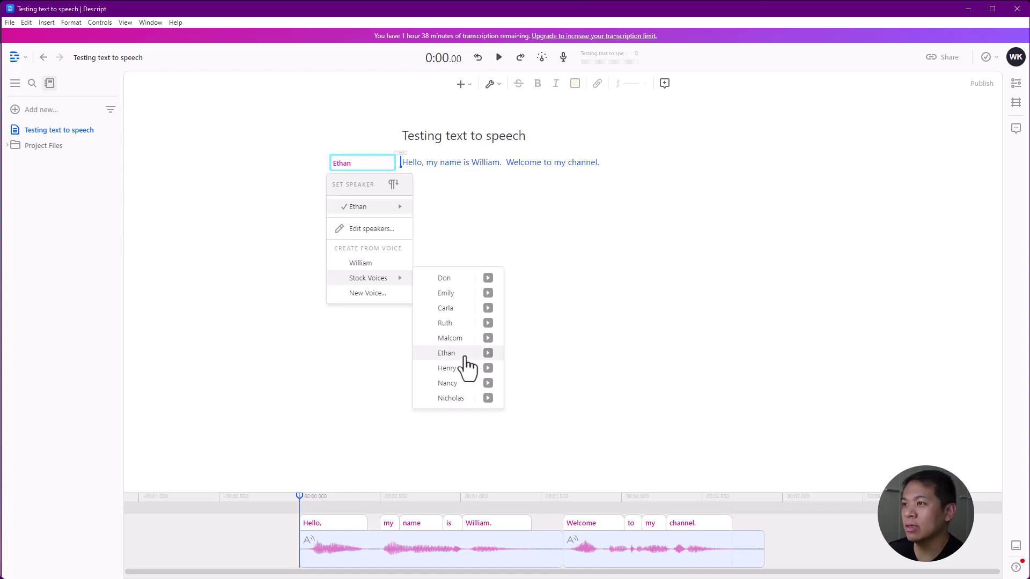
pyautogui.click(447, 353)
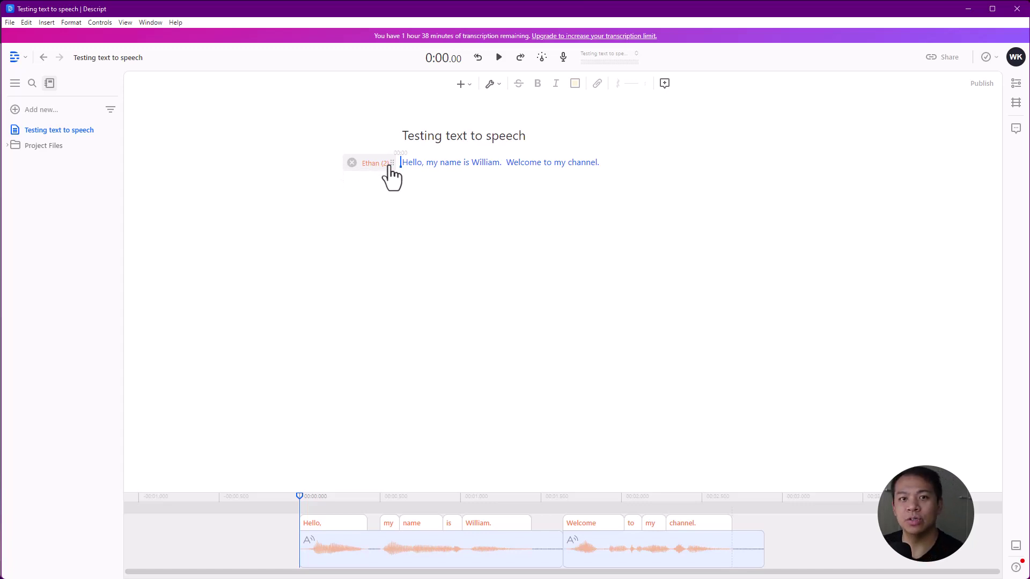
# - Audition the original Ethan speaker's Formal 1, Formal 2 and Formal 3 styles and select Formal 3 for the line
pyautogui.click(390, 167)
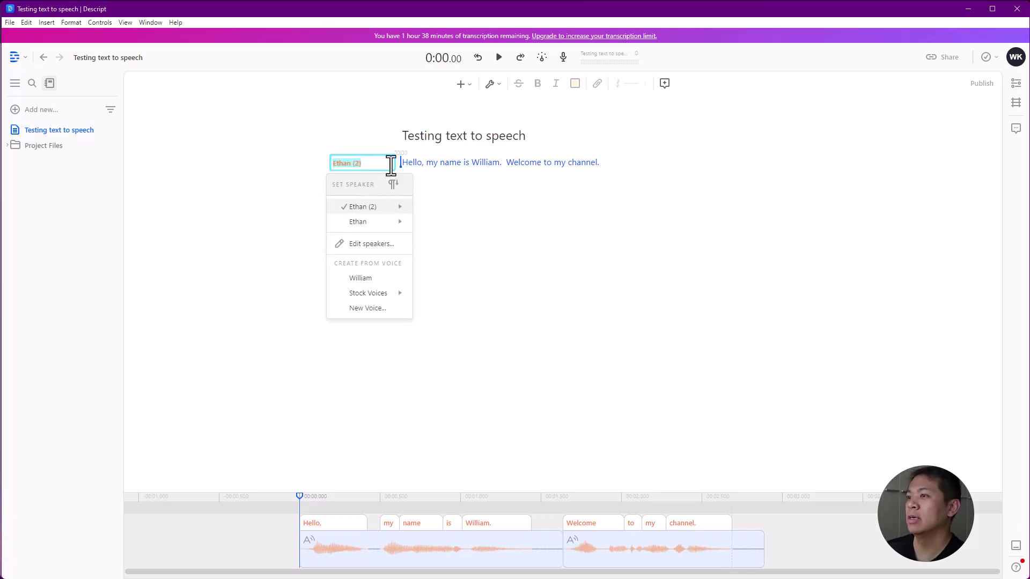
pyautogui.moveTo(400, 224)
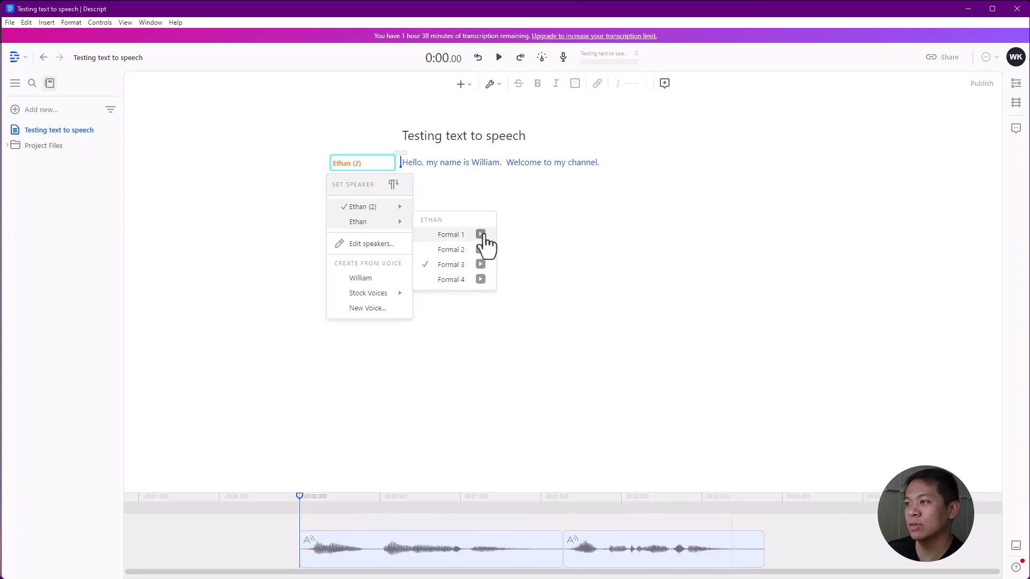
pyautogui.click(482, 235)
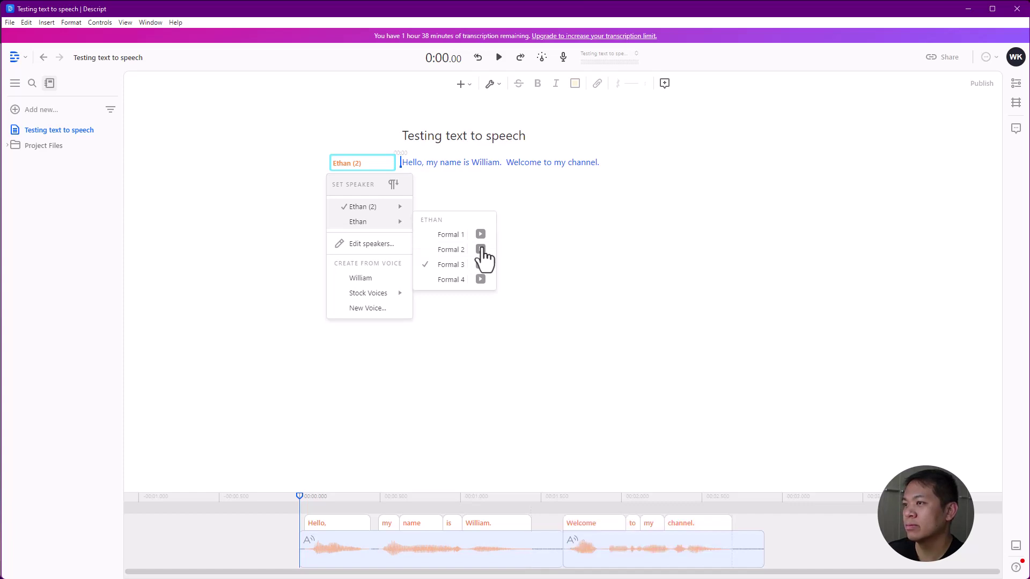
pyautogui.click(481, 250)
pyautogui.click(480, 264)
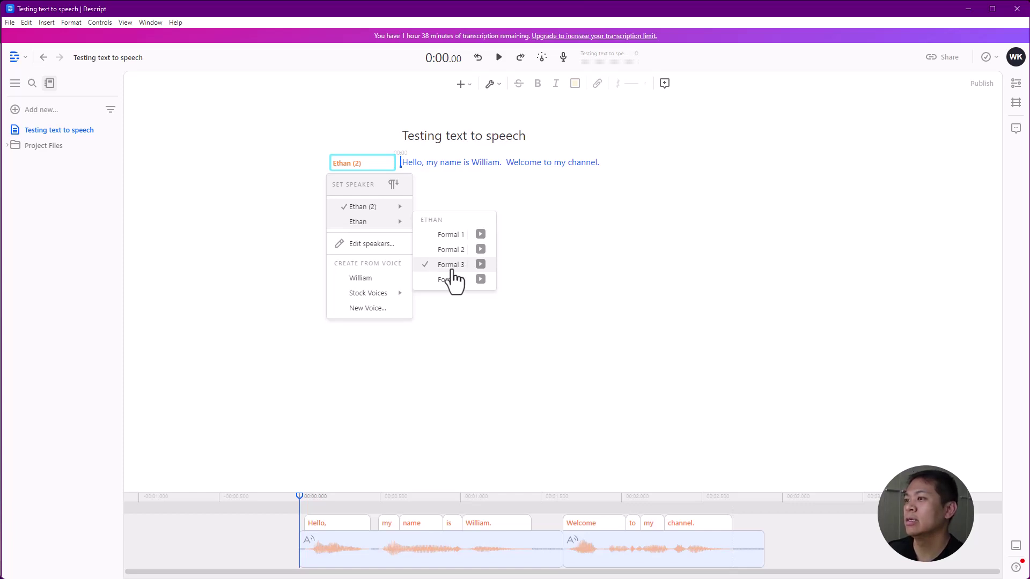
pyautogui.click(450, 266)
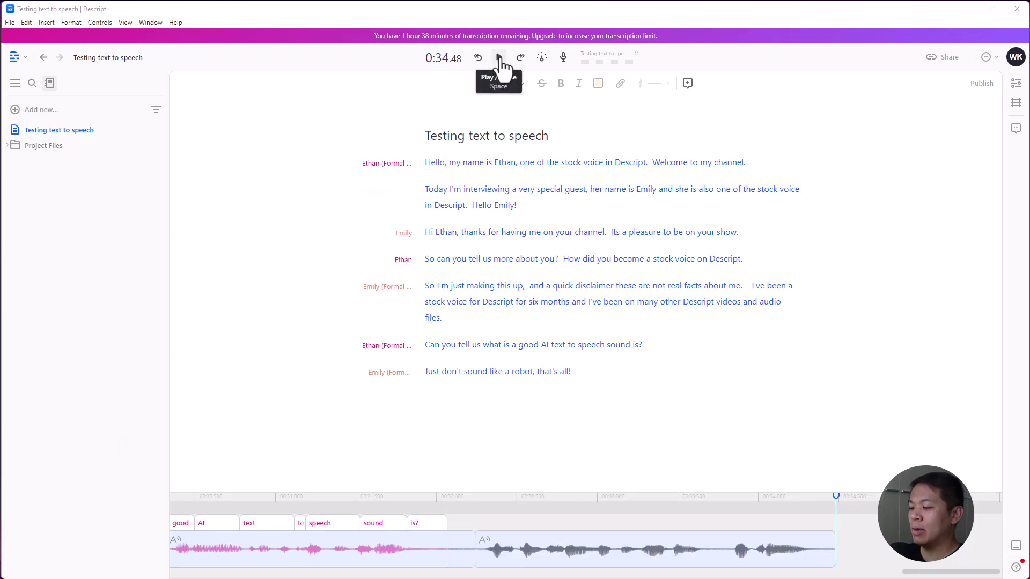
# - Play the Ethan and Emily interview script from its first word and pause it during Emily's first reply
pyautogui.click(436, 163)
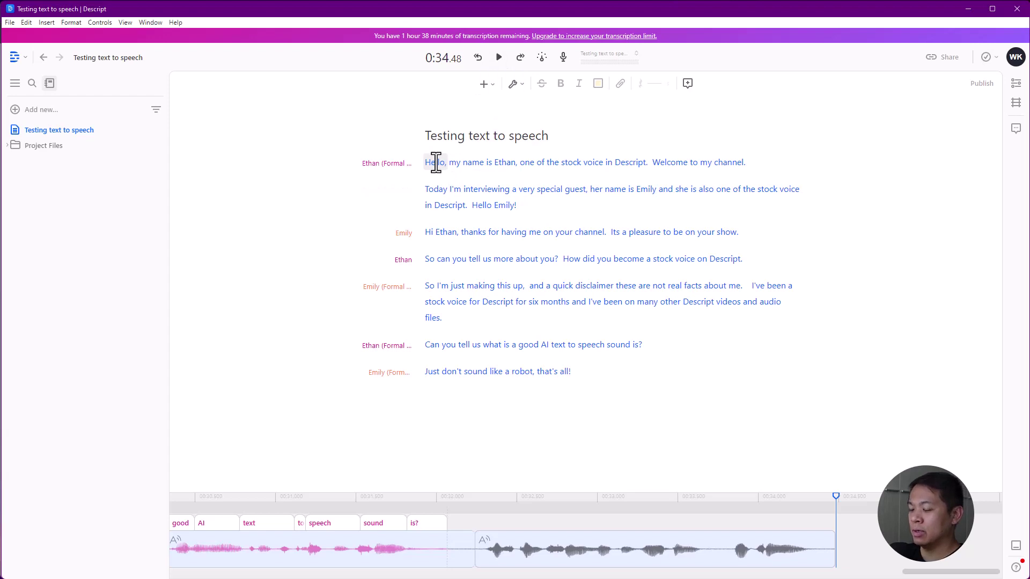
pyautogui.click(436, 163)
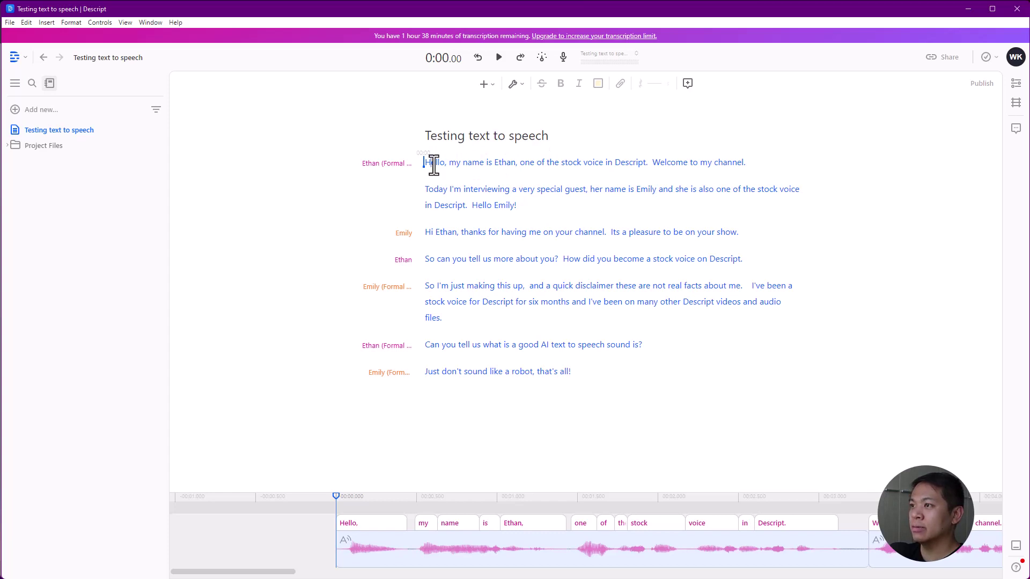
pyautogui.press('space')
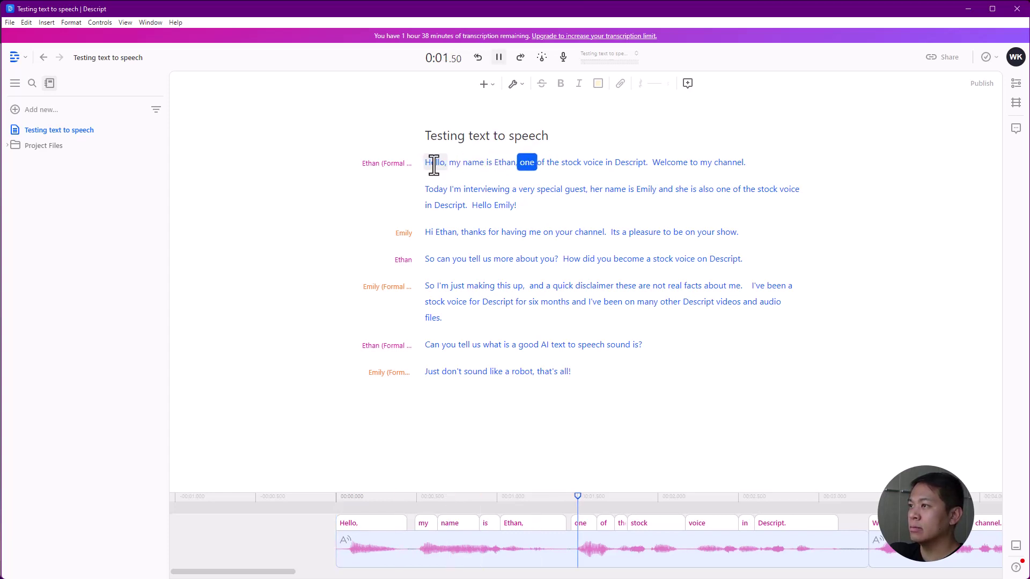
pyautogui.click(500, 59)
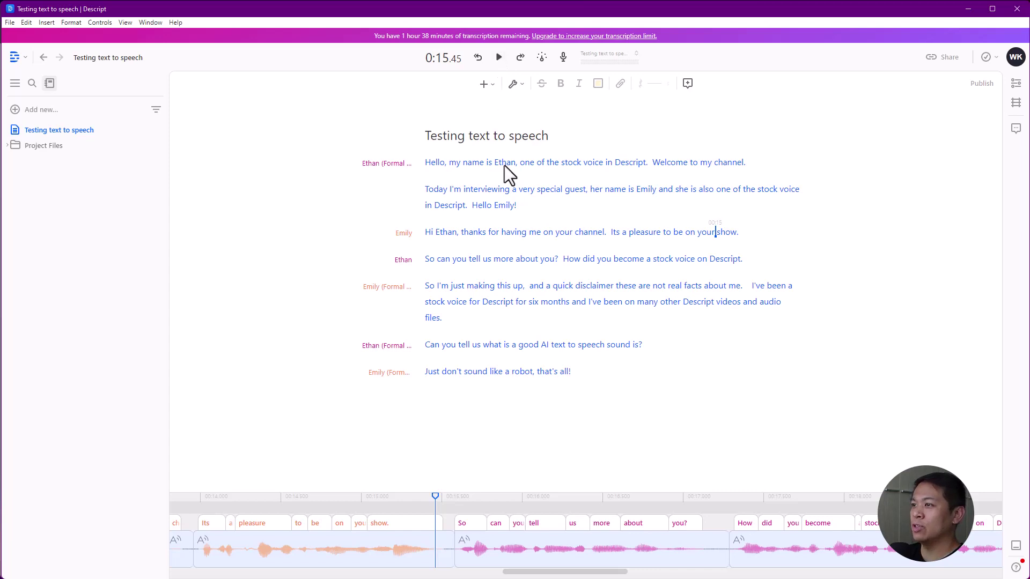
# - Examine the voice styles available for Ethan on the opening line and for Emily on her first reply
pyautogui.click(398, 164)
pyautogui.moveTo(420, 209)
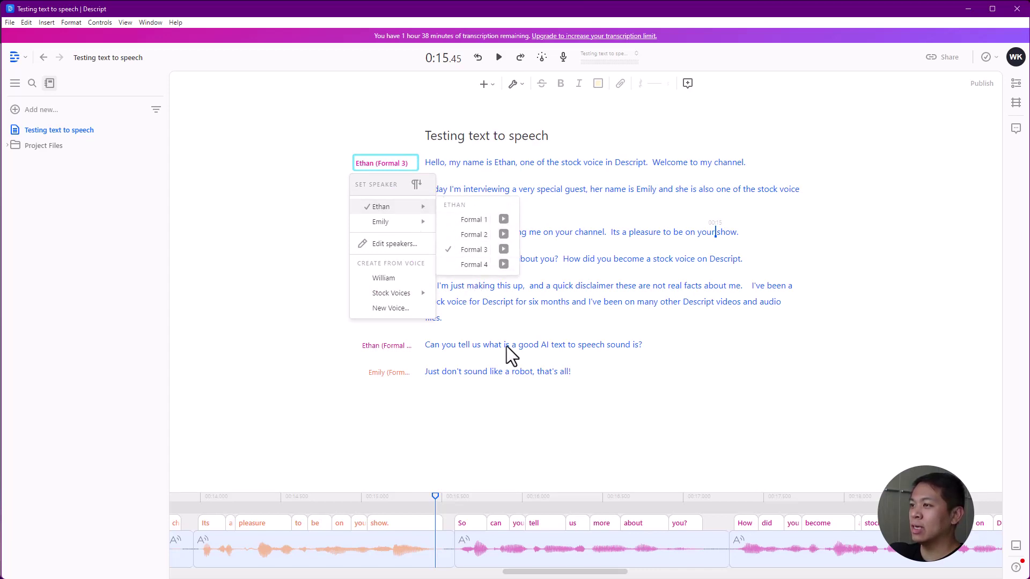
pyautogui.press('Escape')
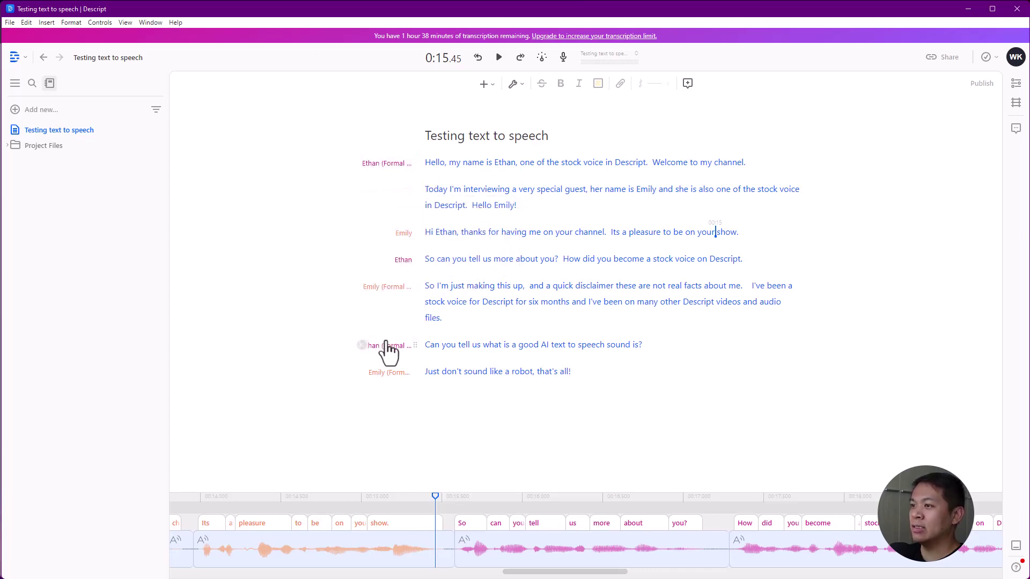
pyautogui.click(408, 236)
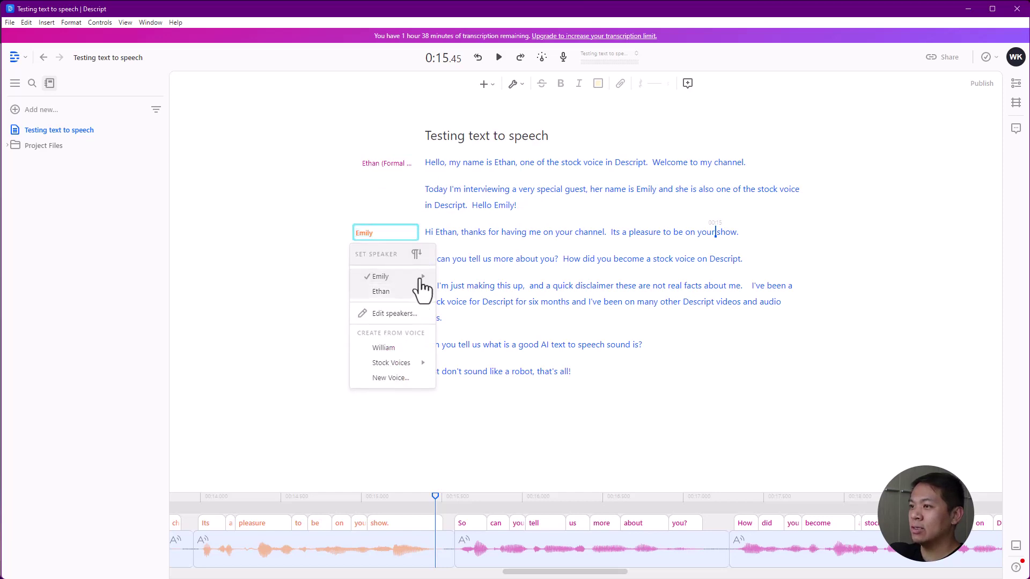
pyautogui.moveTo(421, 277)
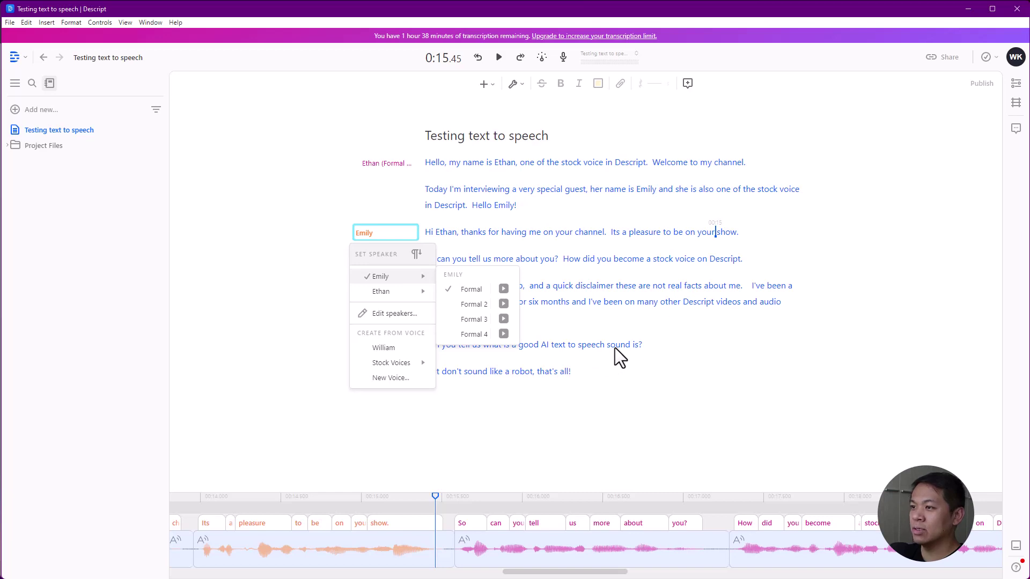
# - Insert an audio waveform at the first word of the script
pyautogui.press('Escape')
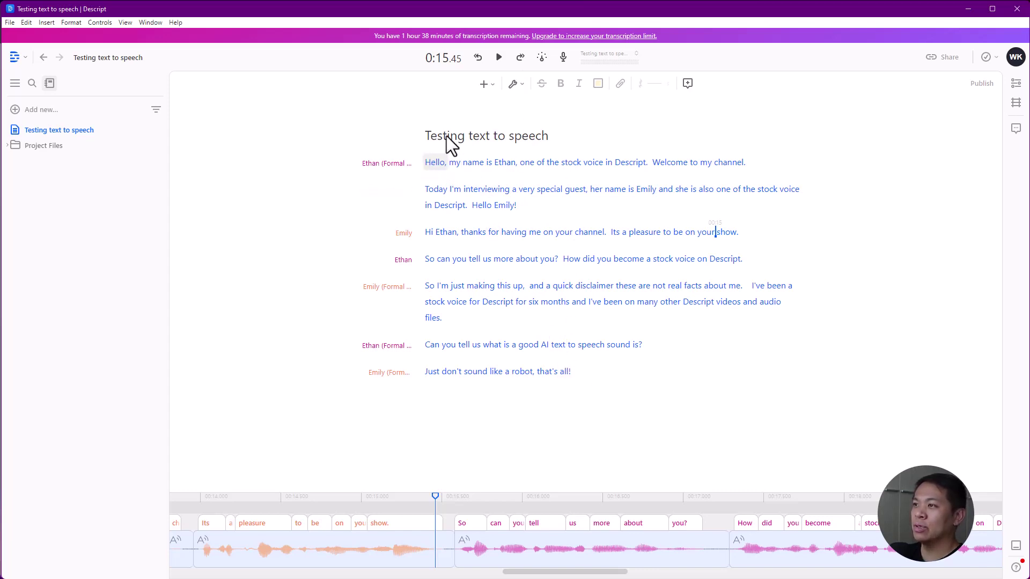
pyautogui.click(428, 163)
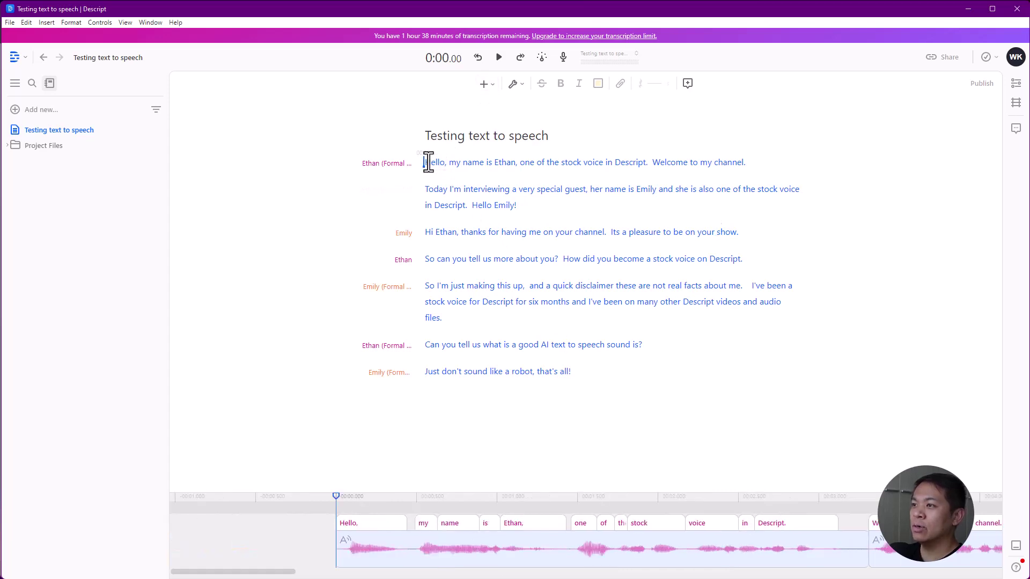
pyautogui.click(483, 84)
pyautogui.scroll(-2, 445, 321)
pyautogui.scroll(-5, 446, 320)
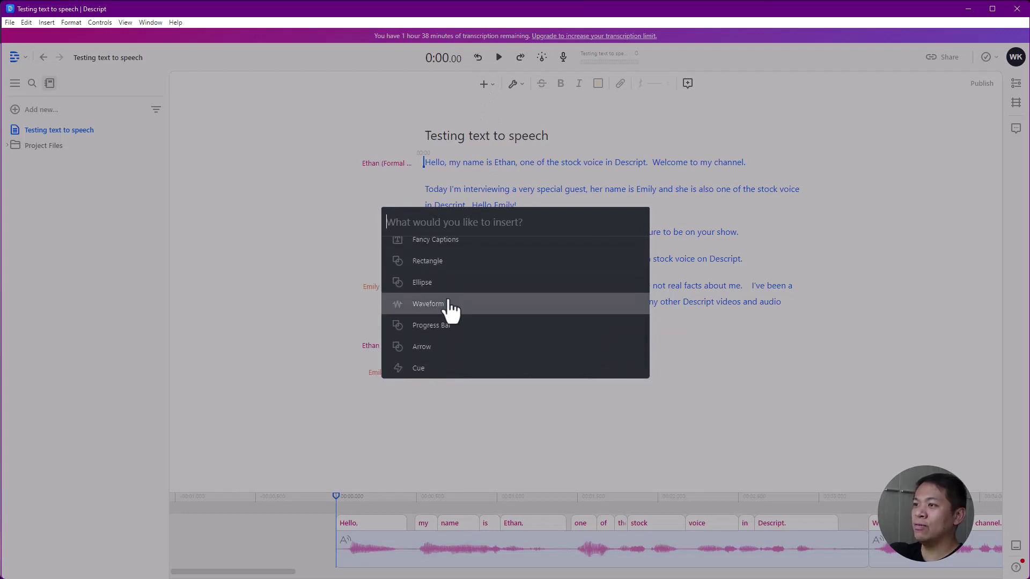
pyautogui.click(450, 306)
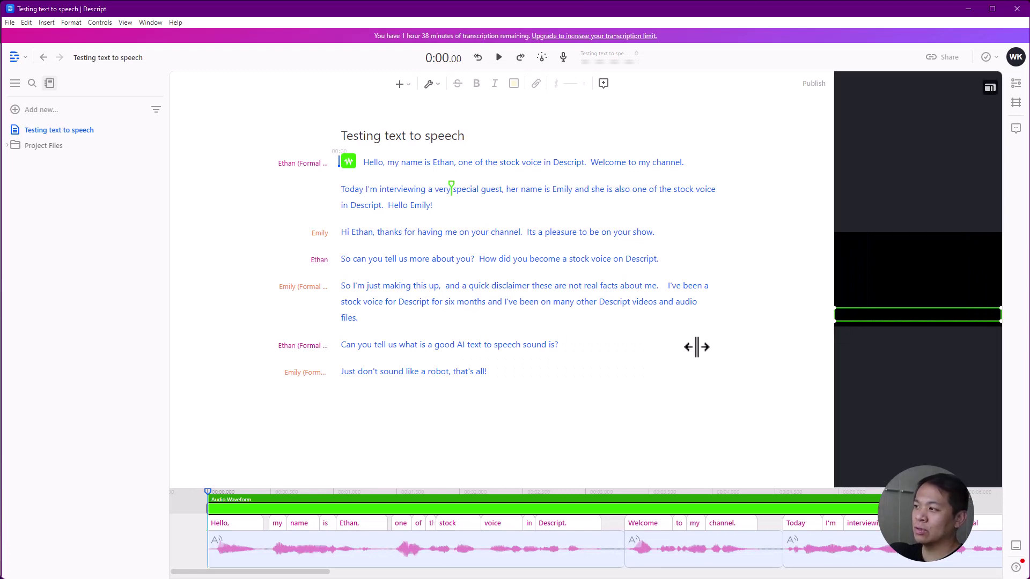
# - Enlarge the video preview and play the opening line to check the waveform animation
pyautogui.moveTo(829, 270); pyautogui.dragTo(698, 271)
pyautogui.press('space')
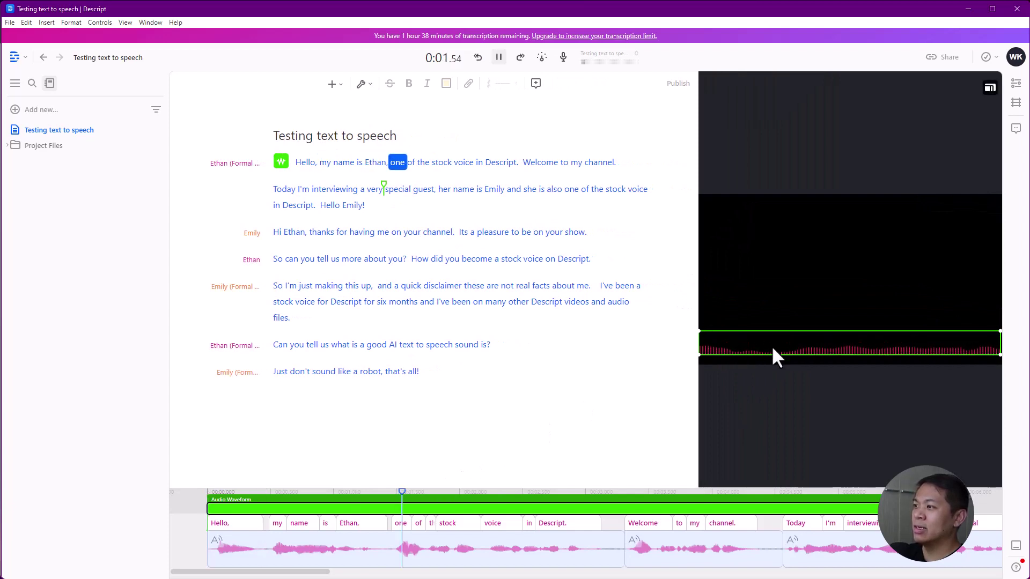
pyautogui.press('space')
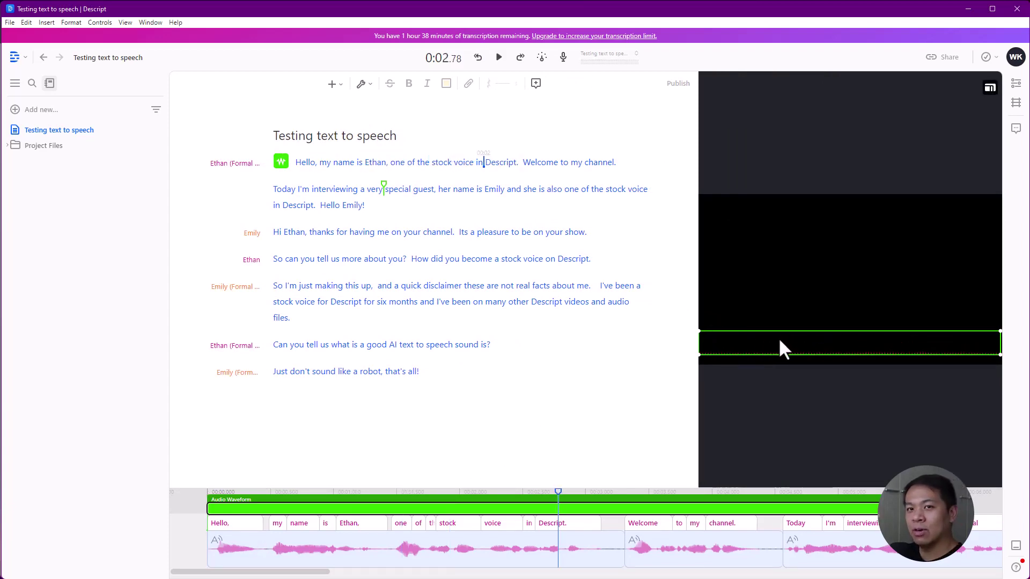
# - Recolour the waveform clip to teal 00D1B2, set its magnitude to 5.0 and play a few words to check it
pyautogui.click(497, 510)
pyautogui.click(1015, 85)
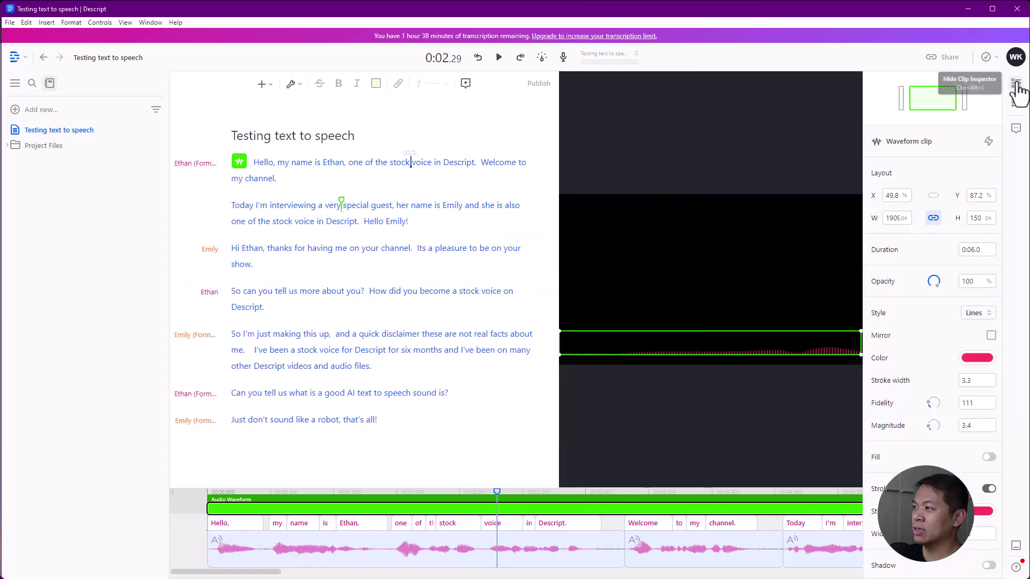
pyautogui.click(974, 359)
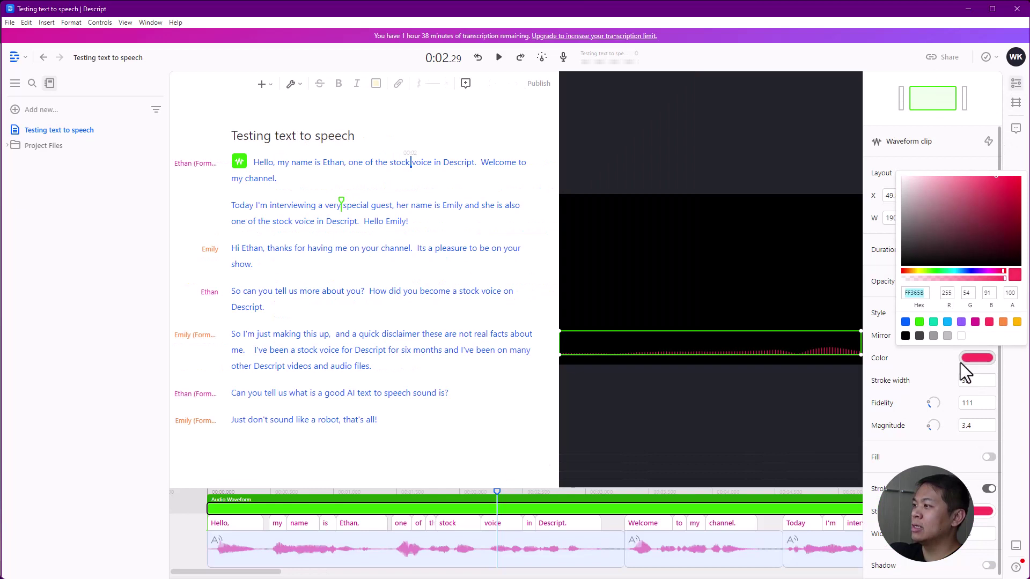
pyautogui.click(933, 323)
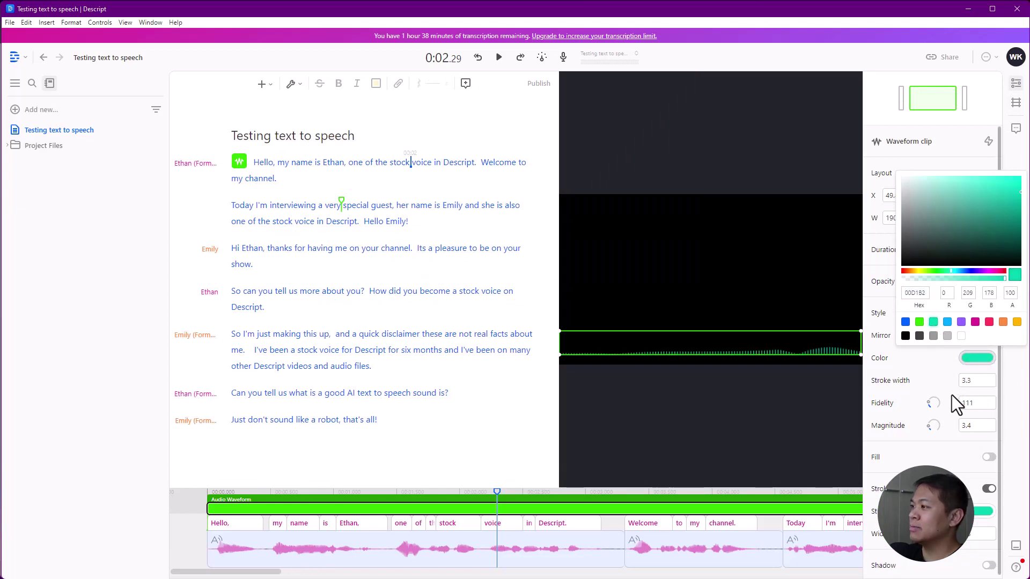
pyautogui.moveTo(934, 427); pyautogui.dragTo(941, 436)
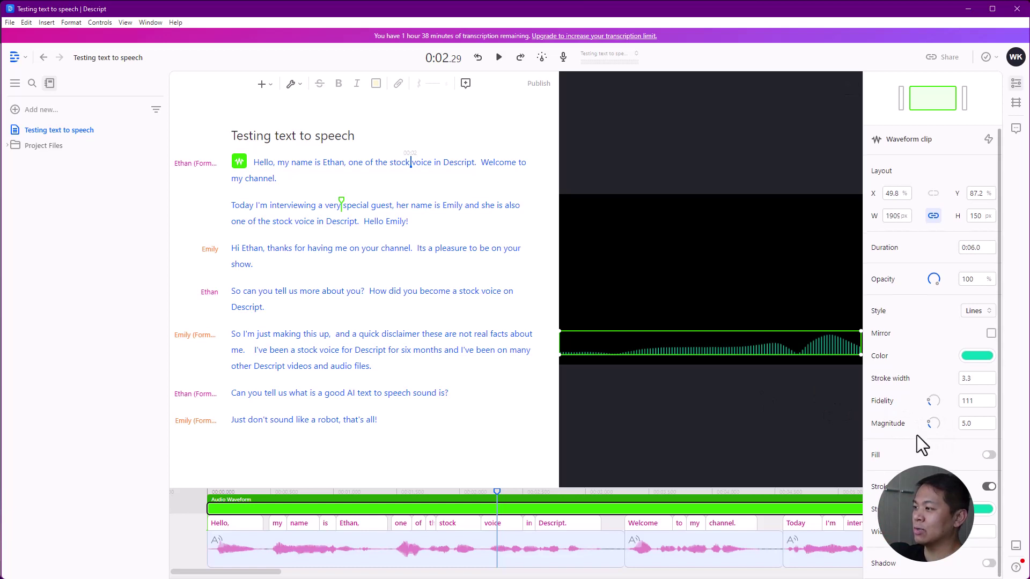
pyautogui.click(503, 60)
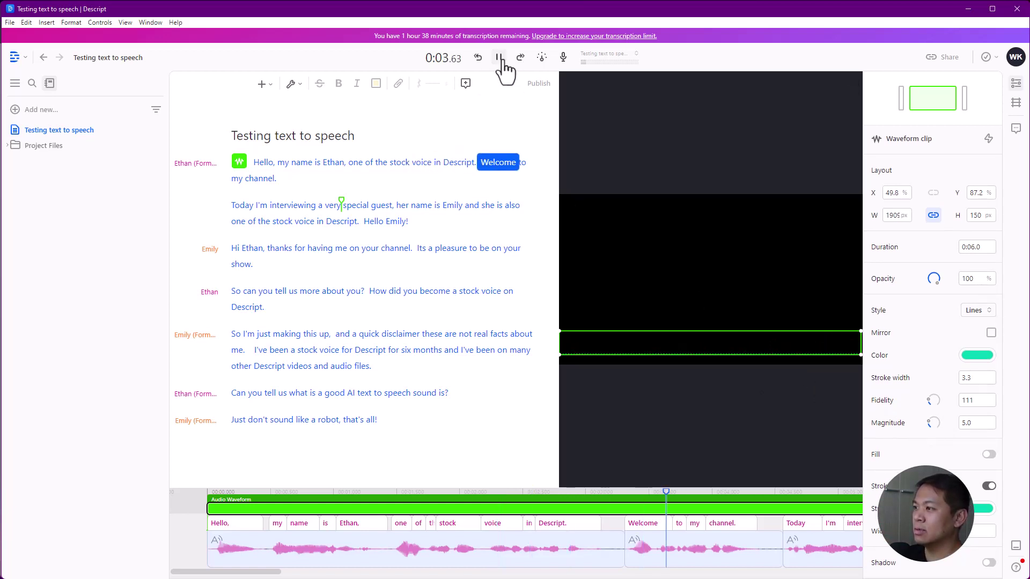
pyautogui.click(501, 59)
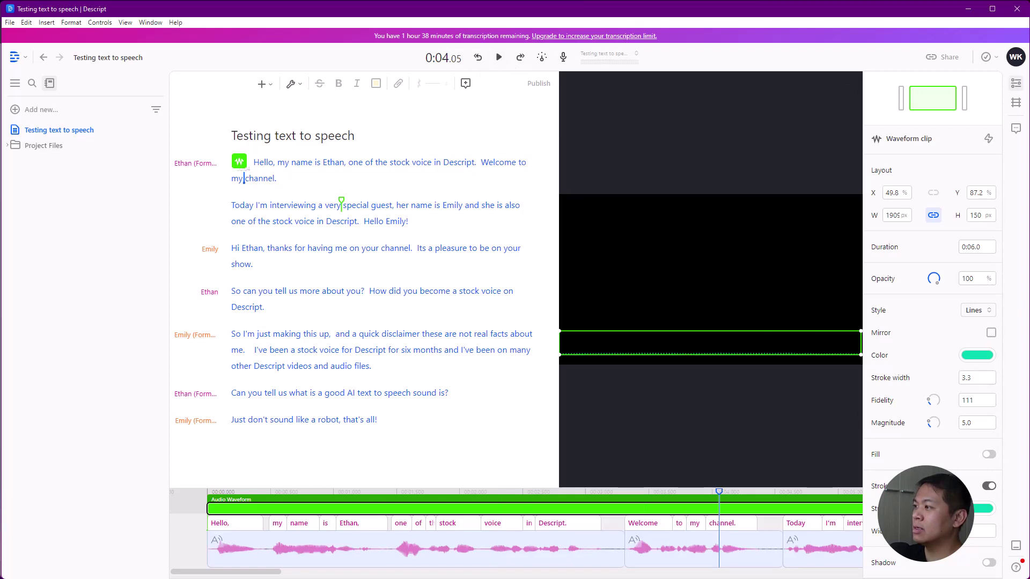
# - Try the Circle style on the waveform clip and preview it during playback
pyautogui.click(971, 311)
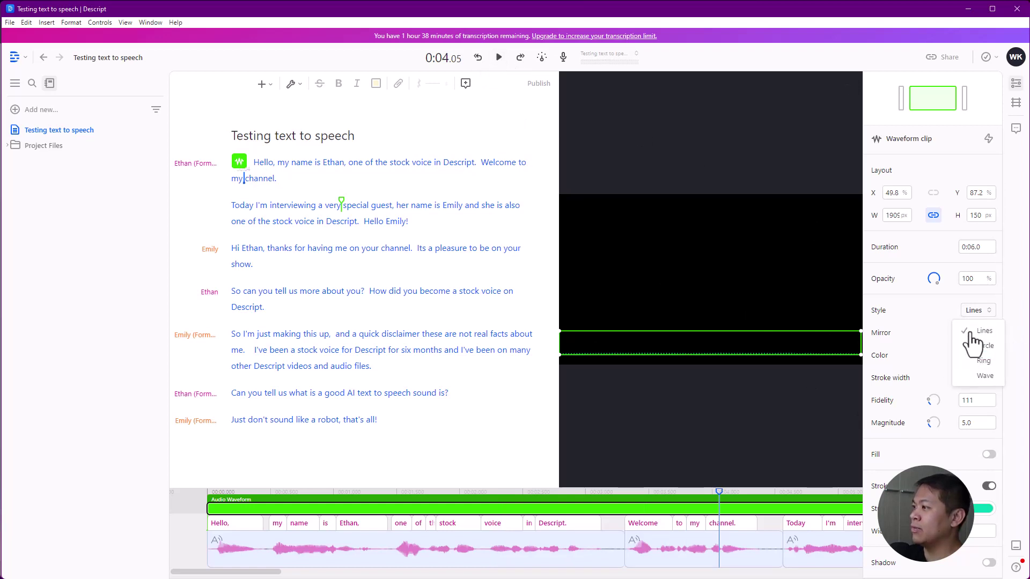
pyautogui.click(984, 346)
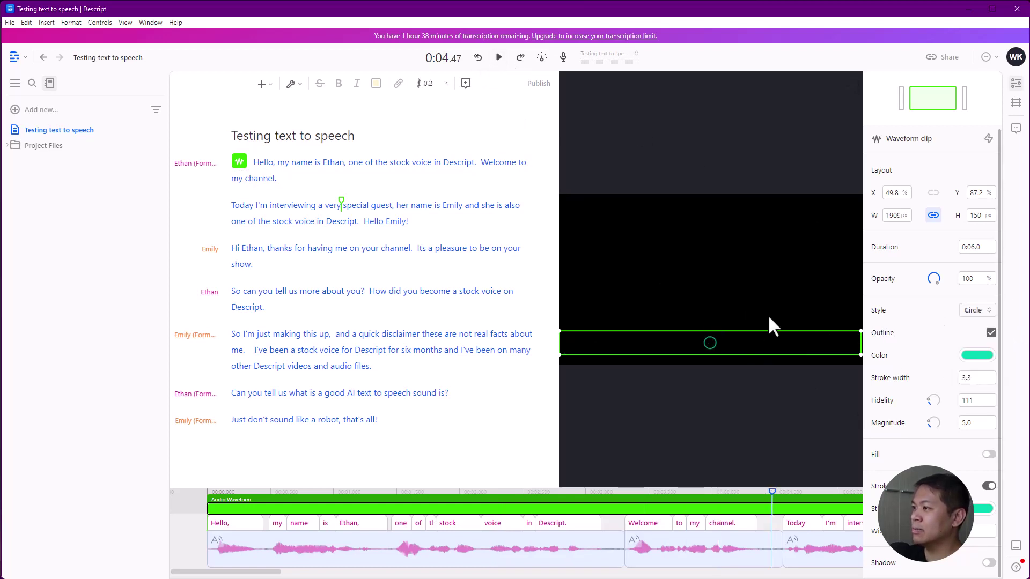
pyautogui.press('space')
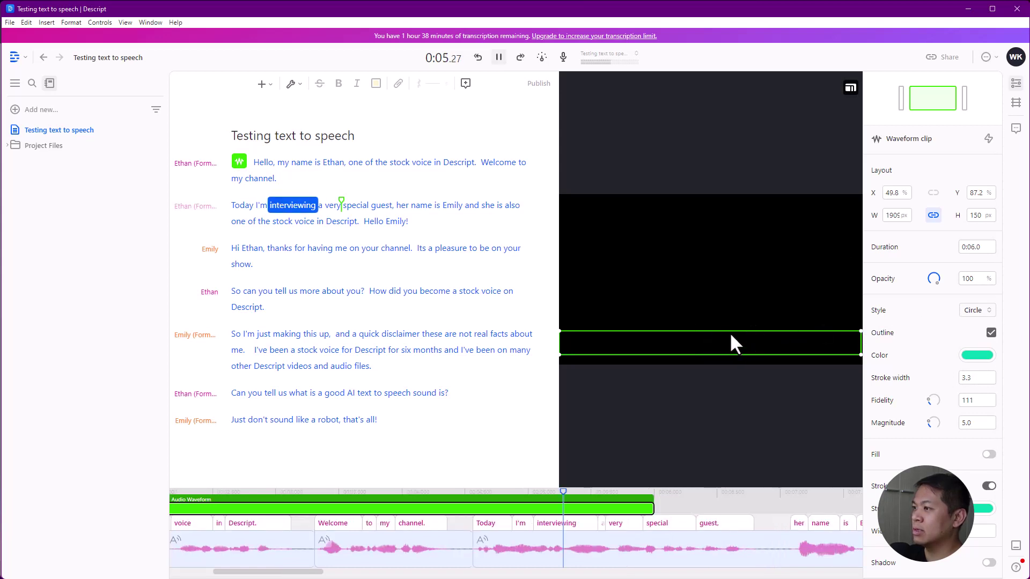
pyautogui.press('space')
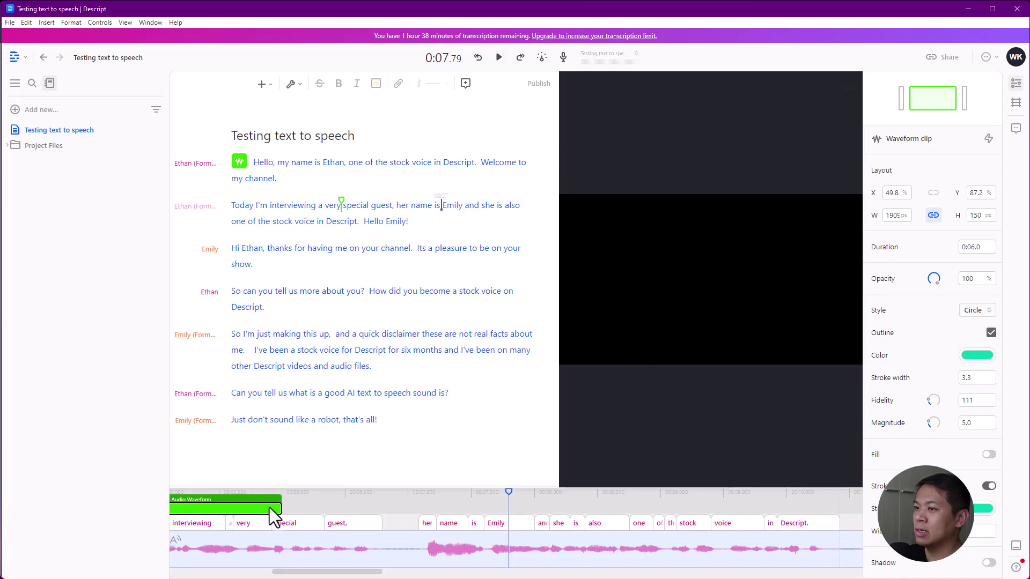
# - Extend the waveform clip to the end of the script, for a duration of 34.4 seconds
pyautogui.click(282, 509)
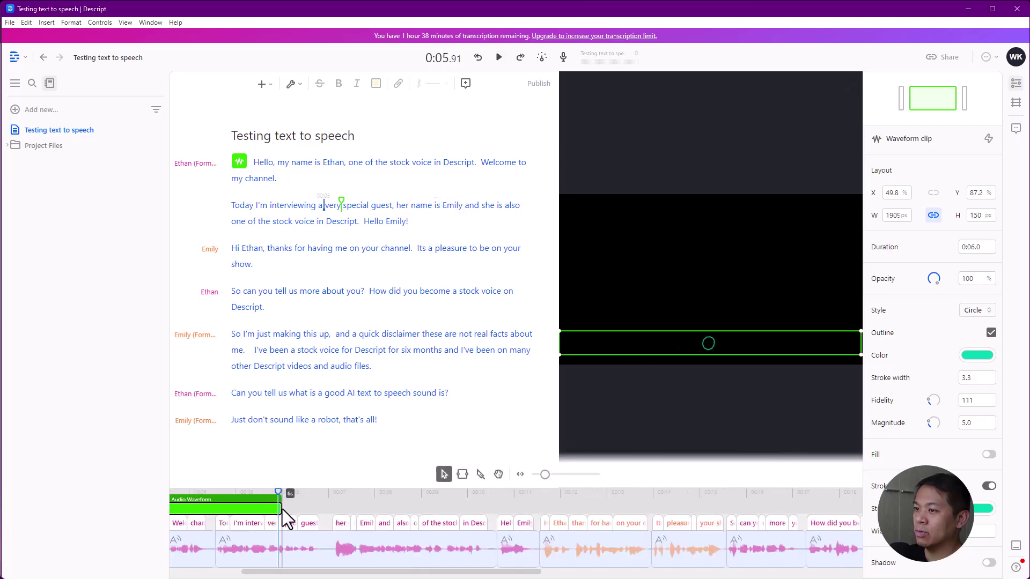
pyautogui.scroll(-5, 283, 509)
pyautogui.moveTo(281, 509); pyautogui.dragTo(569, 505)
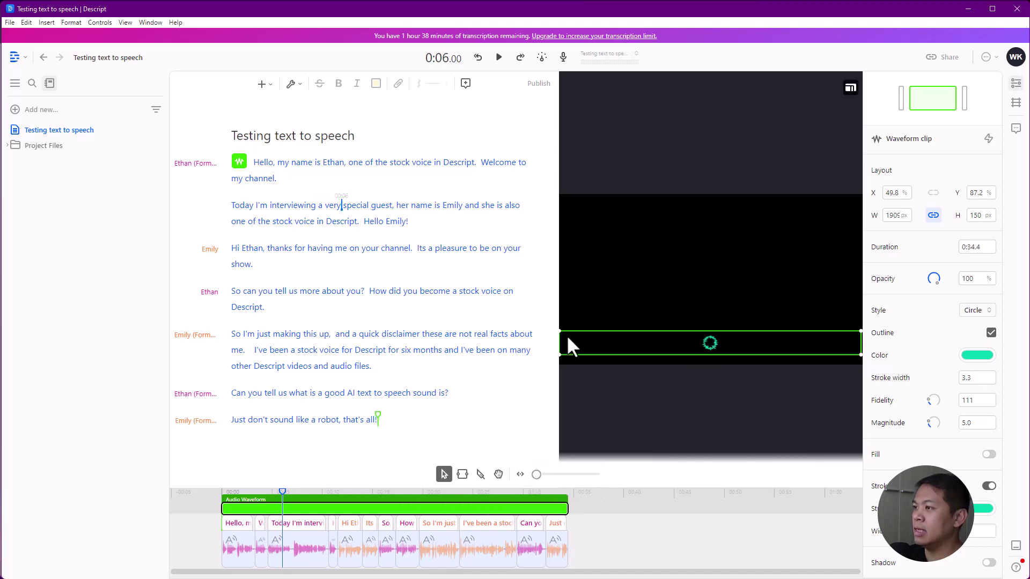
# - Resize the waveform in the frame to about 1834 by 547 px and play the script to check it
pyautogui.moveTo(563, 334); pyautogui.dragTo(574, 270)
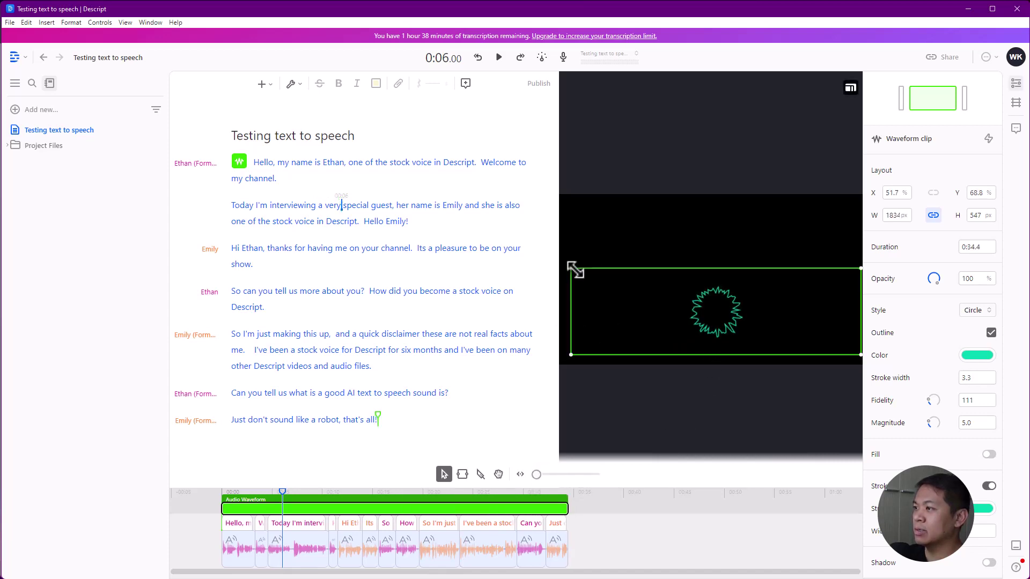
pyautogui.press('space')
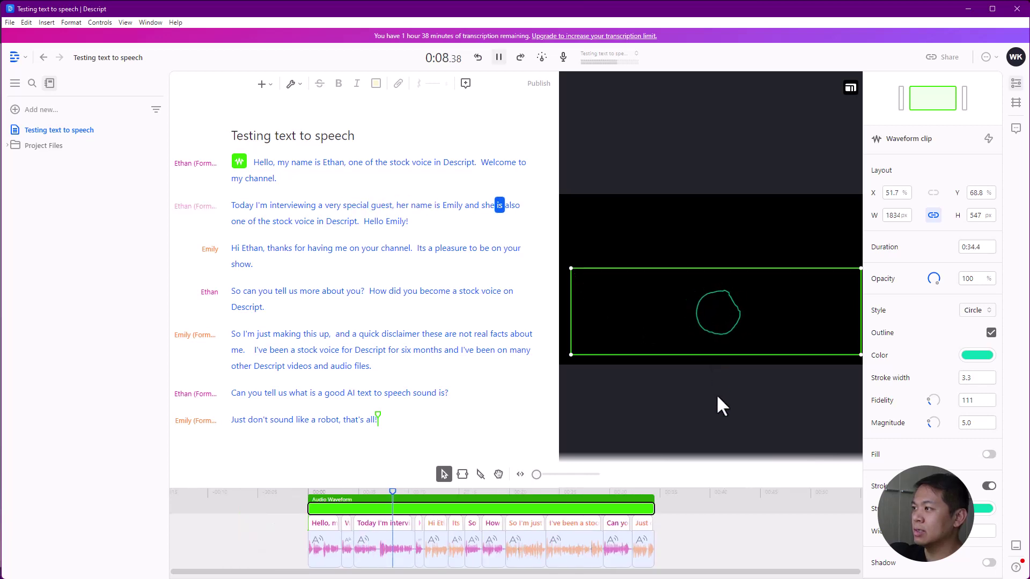
pyautogui.press('space')
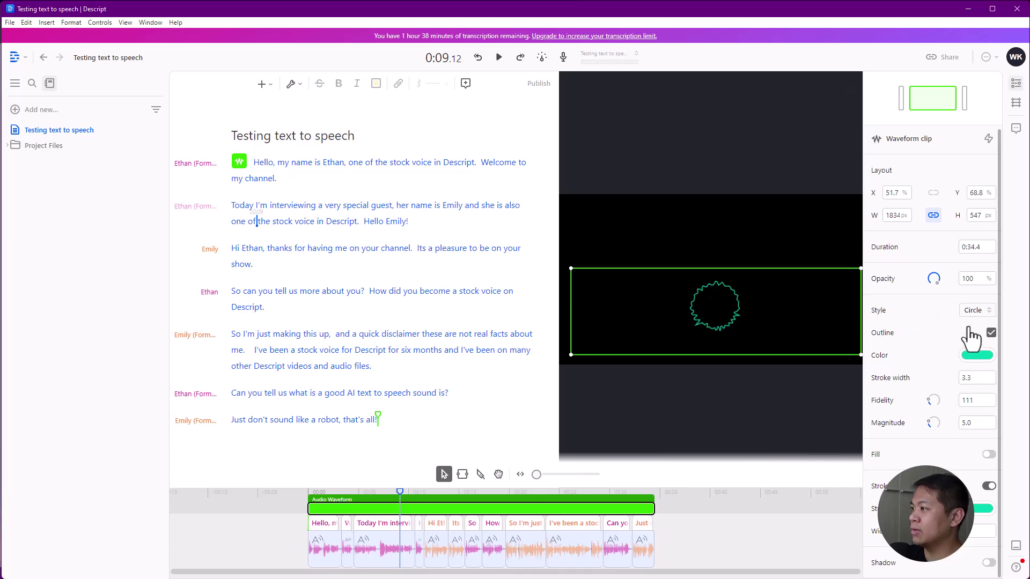
# - Try the Wave style on the waveform clip and preview it during Emily's first reply
pyautogui.click(974, 314)
pyautogui.click(978, 375)
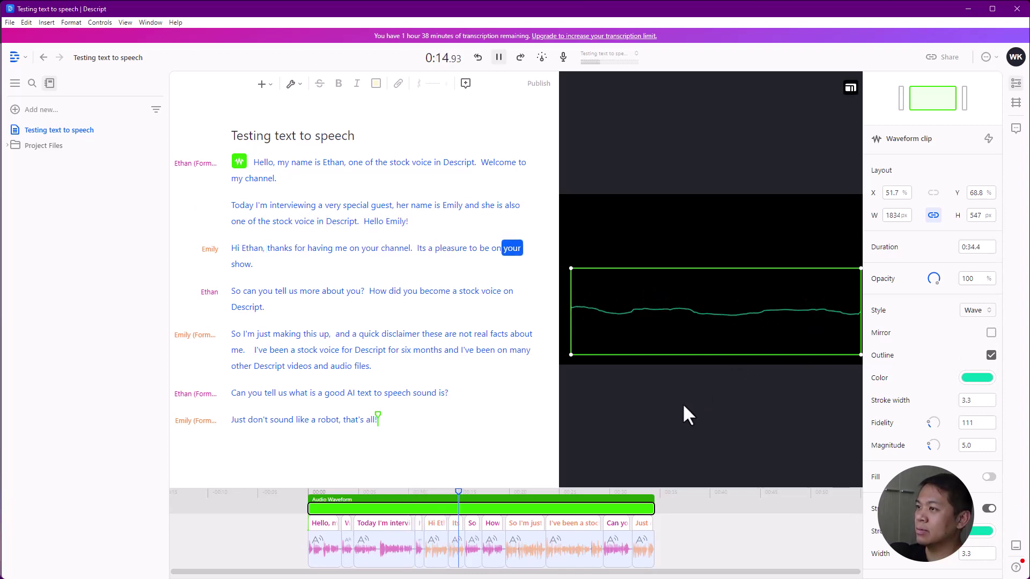
pyautogui.press('space')
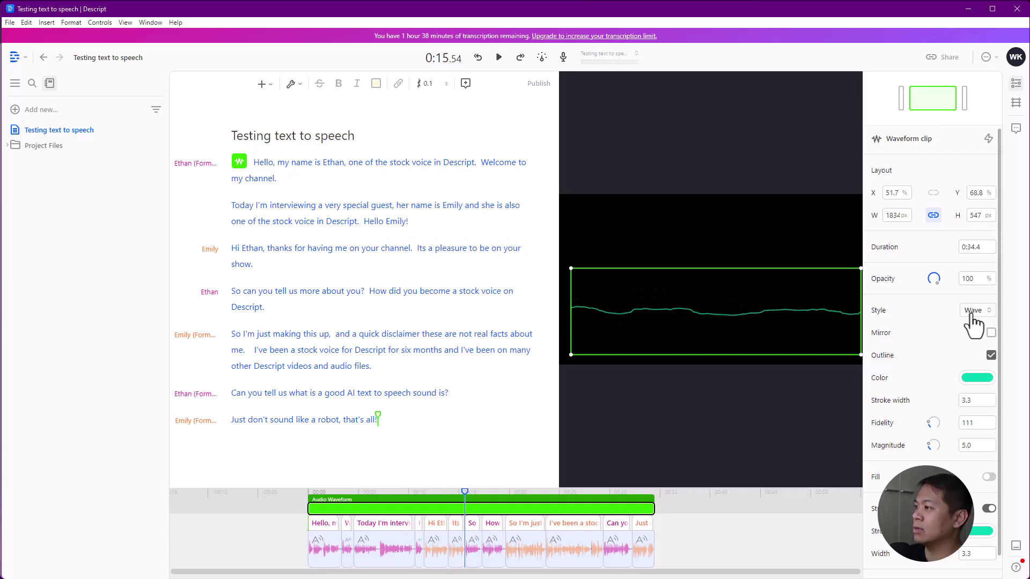
# - Set the waveform style to Lines, enable its shadow, and resize it to about 1912 by 218 px along the video frame's lower edge
pyautogui.click(972, 317)
pyautogui.click(973, 333)
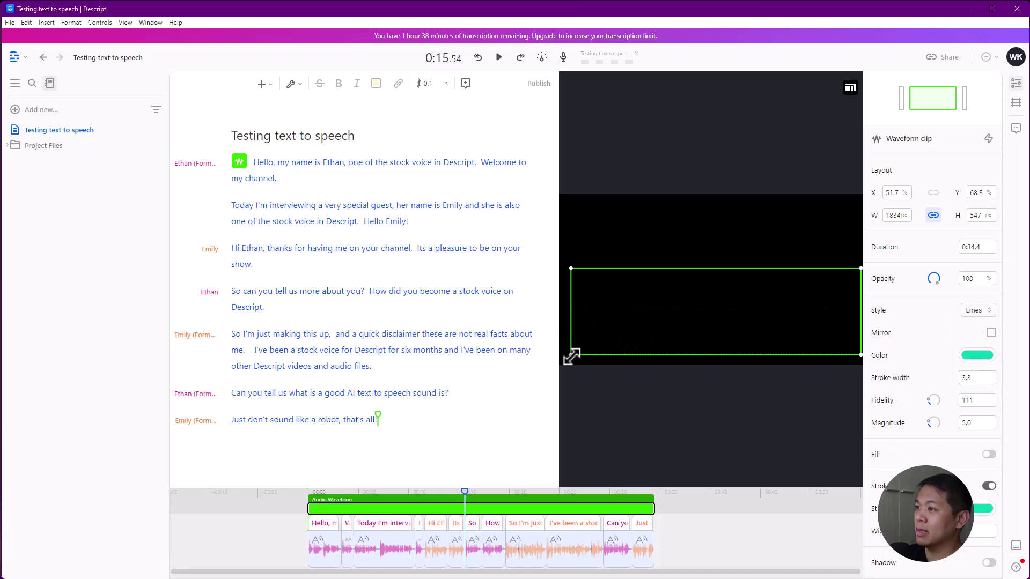
pyautogui.moveTo(565, 358); pyautogui.dragTo(560, 359)
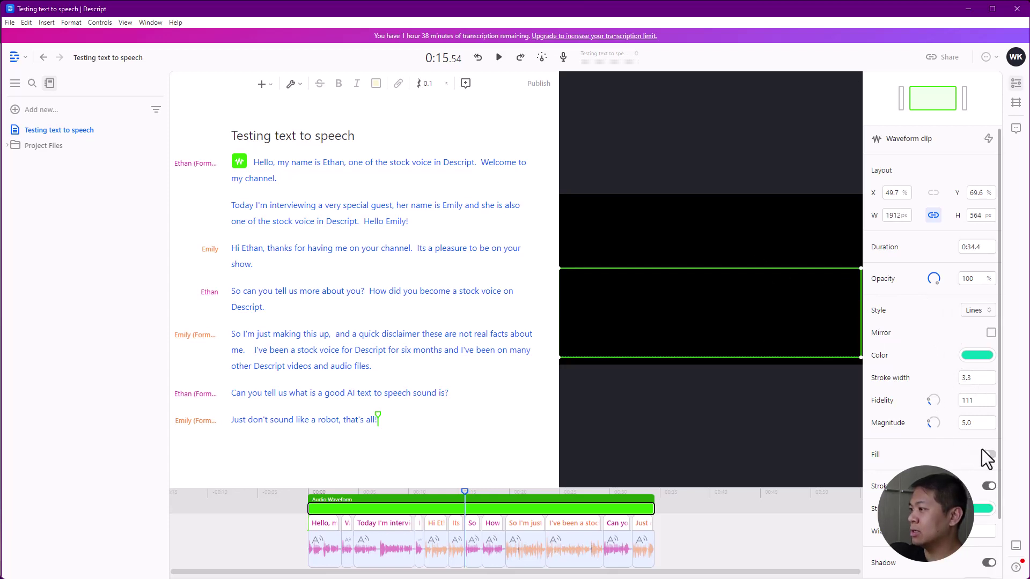
pyautogui.moveTo(702, 307); pyautogui.dragTo(698, 339)
pyautogui.scroll(-2, 960, 474)
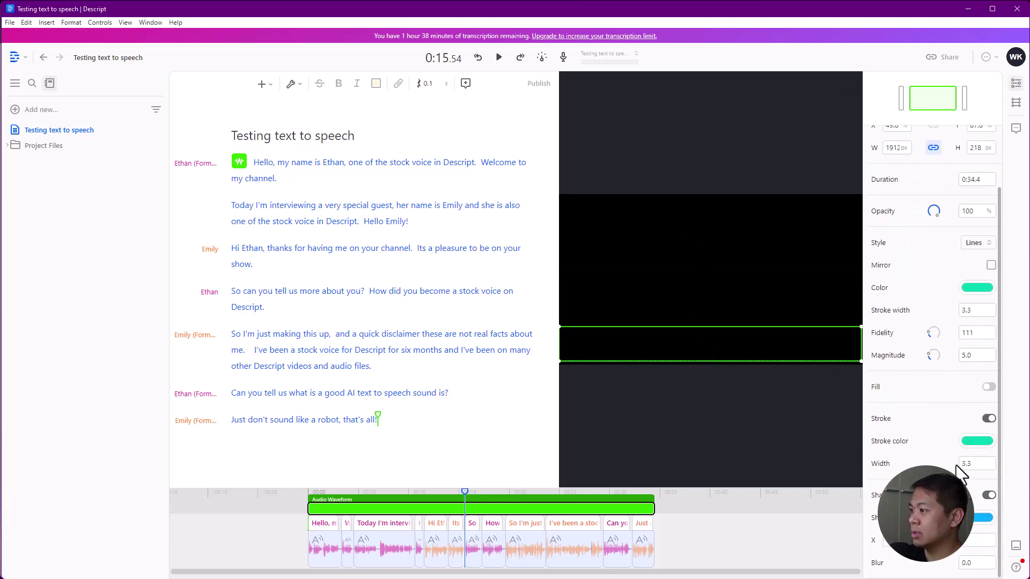
pyautogui.scroll(2, 942, 413)
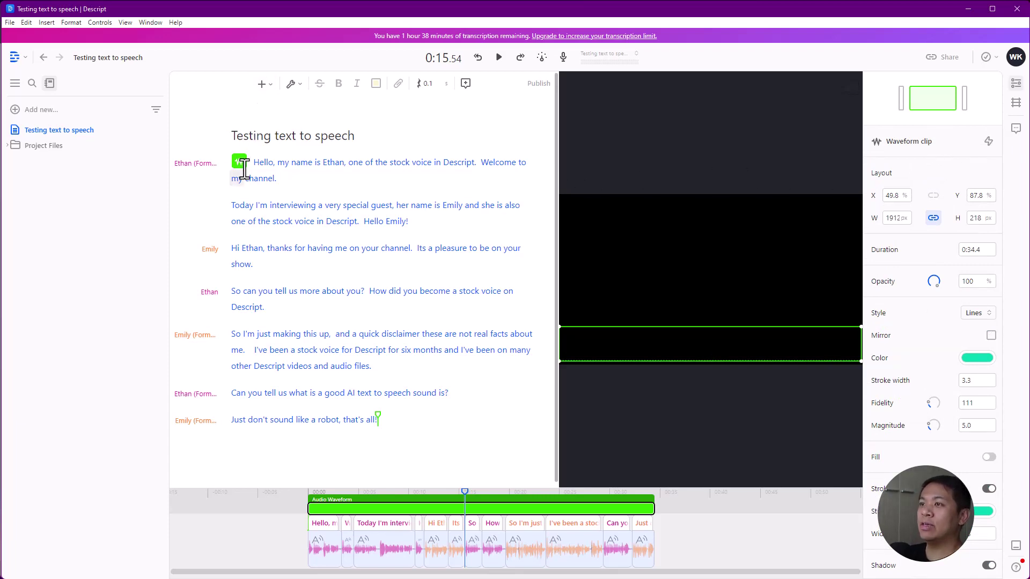
# - Insert a Fancy Captions clip that shows the transcript text in the video
pyautogui.click(263, 84)
pyautogui.scroll(-1, 531, 306)
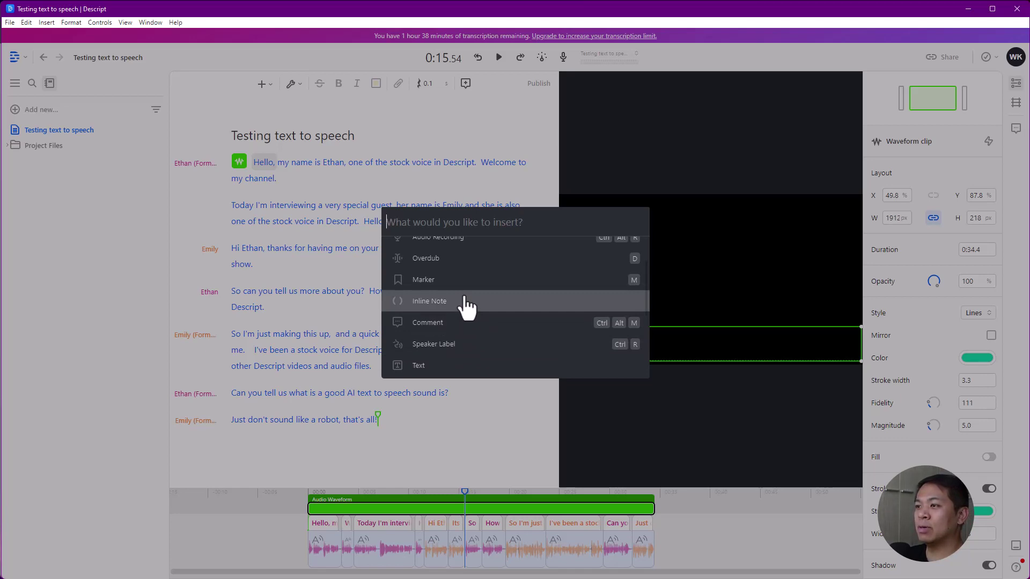
pyautogui.scroll(2, 462, 326)
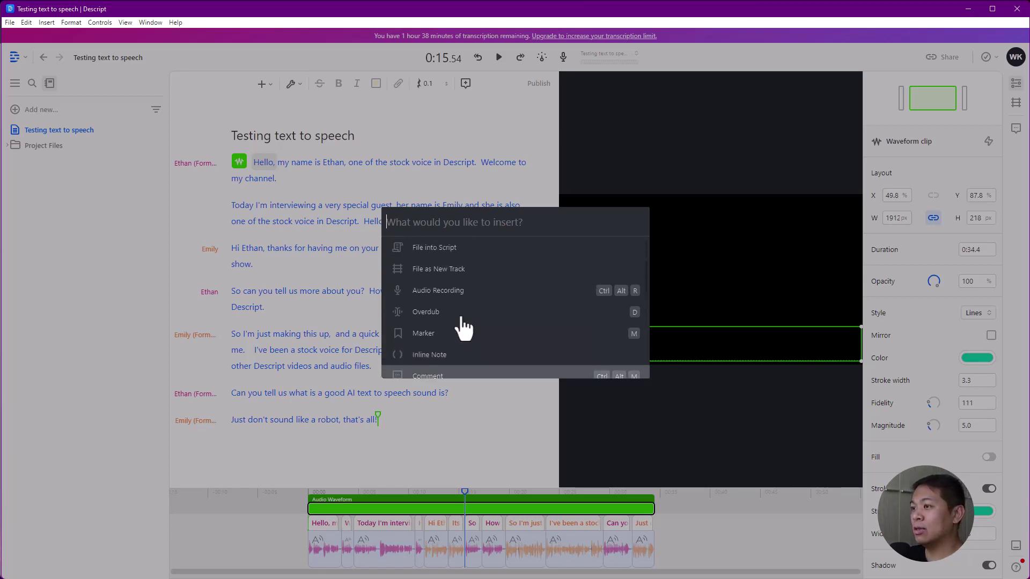
pyautogui.scroll(-5, 463, 326)
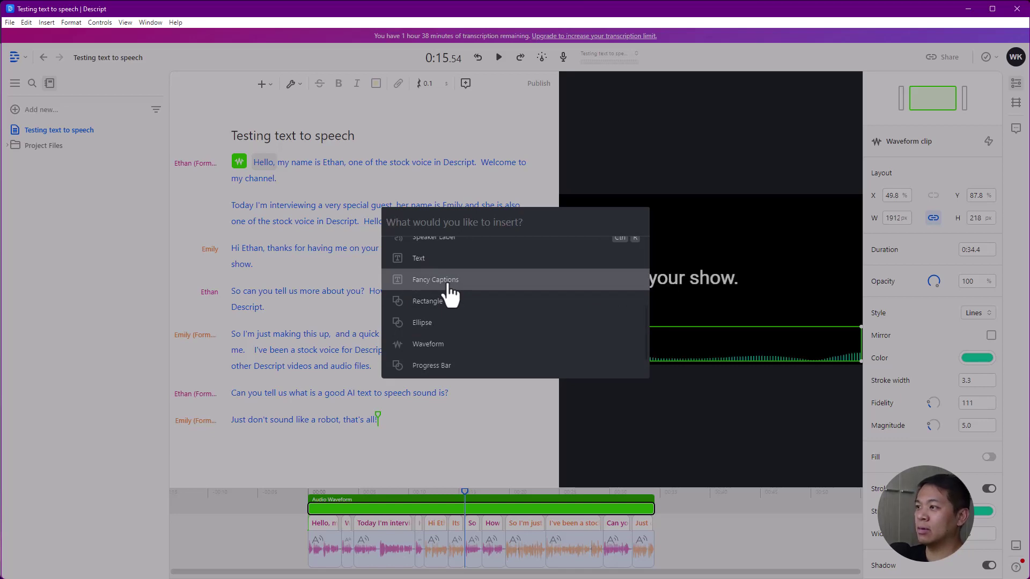
pyautogui.click(448, 285)
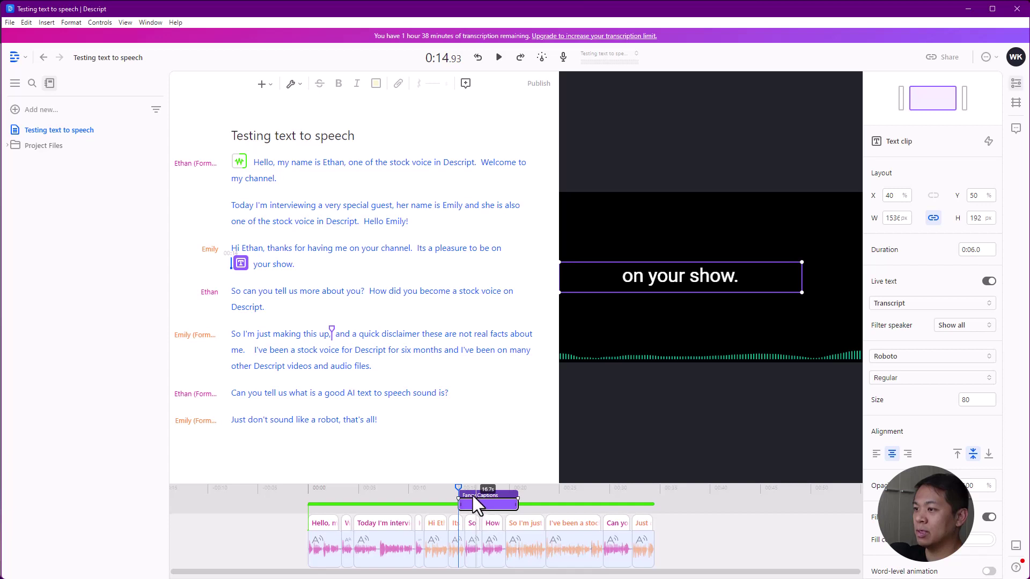
# - Enlarge the timeline tracks and move the Fancy Captions clip to the start of the composition
pyautogui.moveTo(367, 496)
pyautogui.mouseDown()
pyautogui.moveTo(352, 480)
pyautogui.moveTo(357, 504)
pyautogui.moveTo(370, 506)
pyautogui.mouseUp()
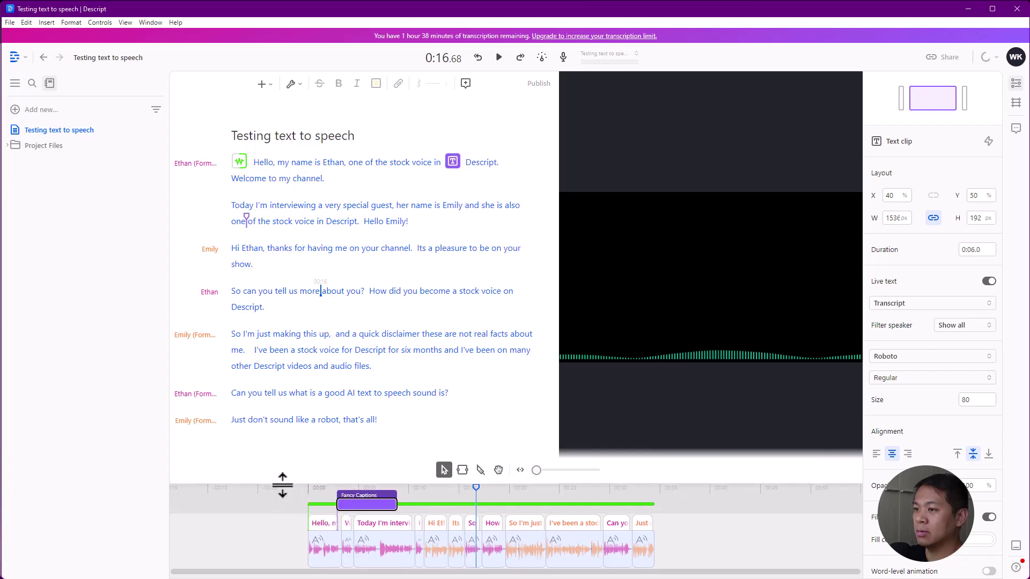
pyautogui.moveTo(287, 407); pyautogui.dragTo(286, 407)
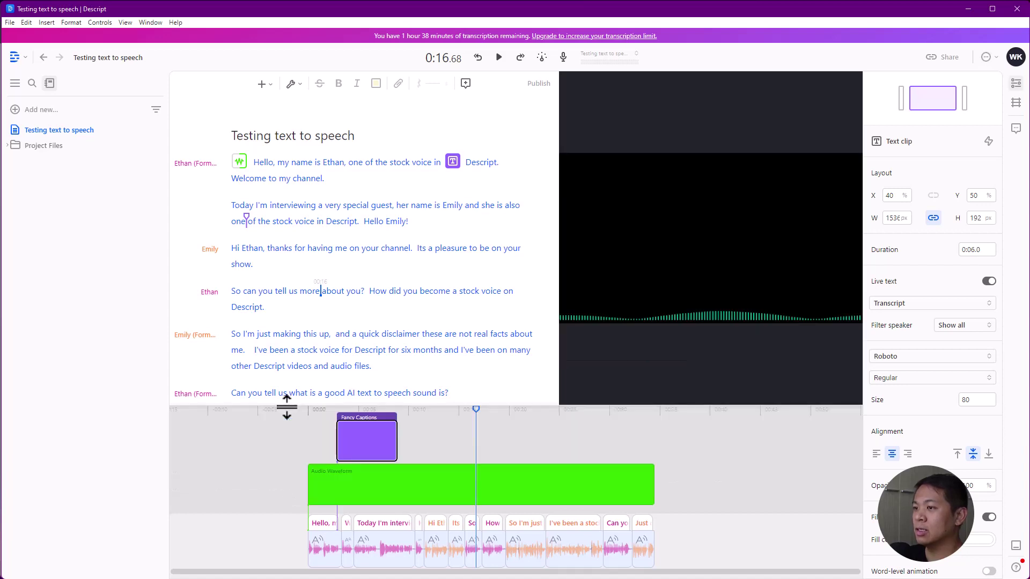
pyautogui.click(350, 446)
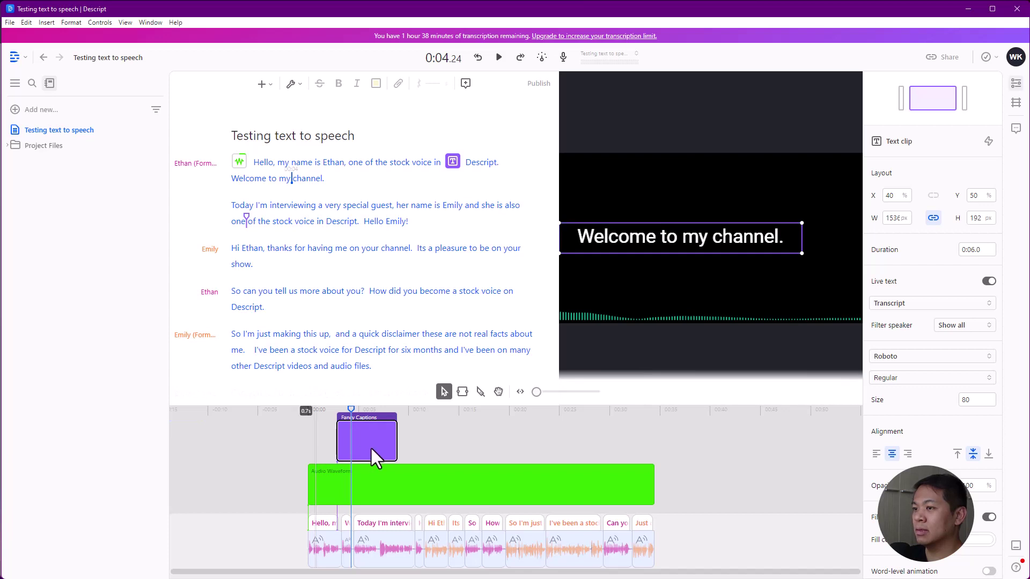
pyautogui.moveTo(381, 446); pyautogui.dragTo(354, 449)
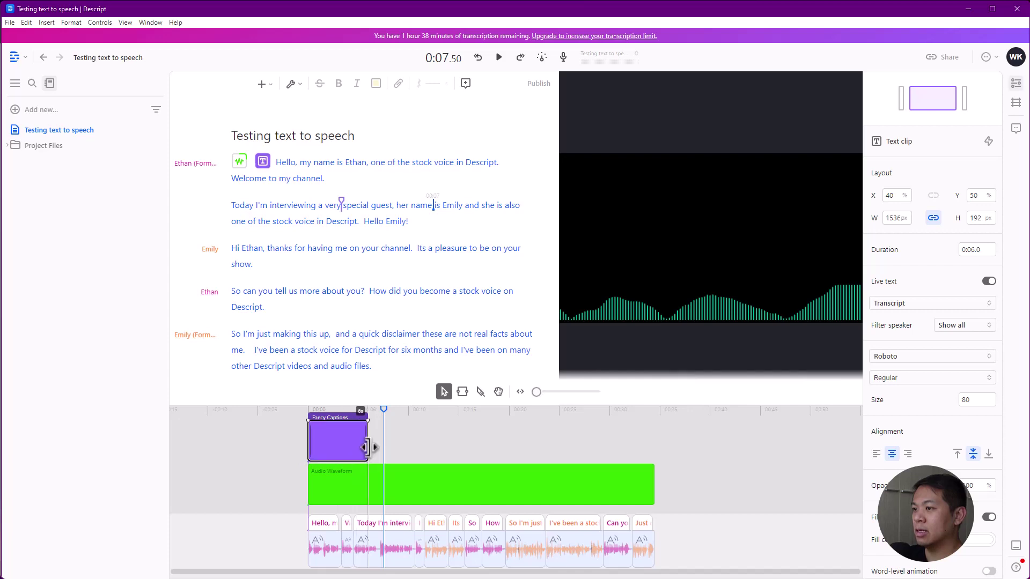
# - Extend the Fancy Captions clip to the end of the composition and centre its text box horizontally in the video frame
pyautogui.moveTo(527, 446); pyautogui.dragTo(657, 451)
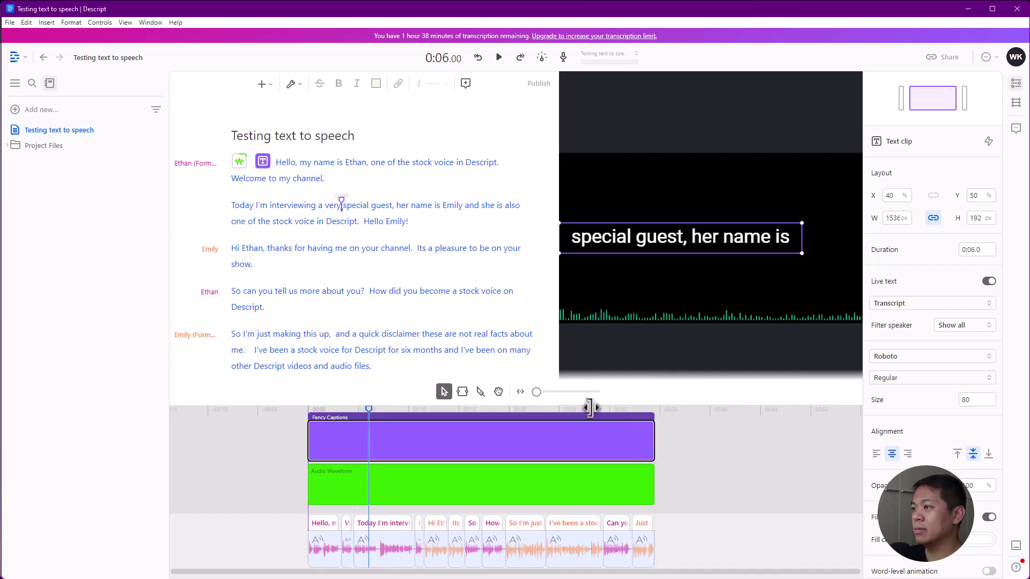
pyautogui.click(915, 305)
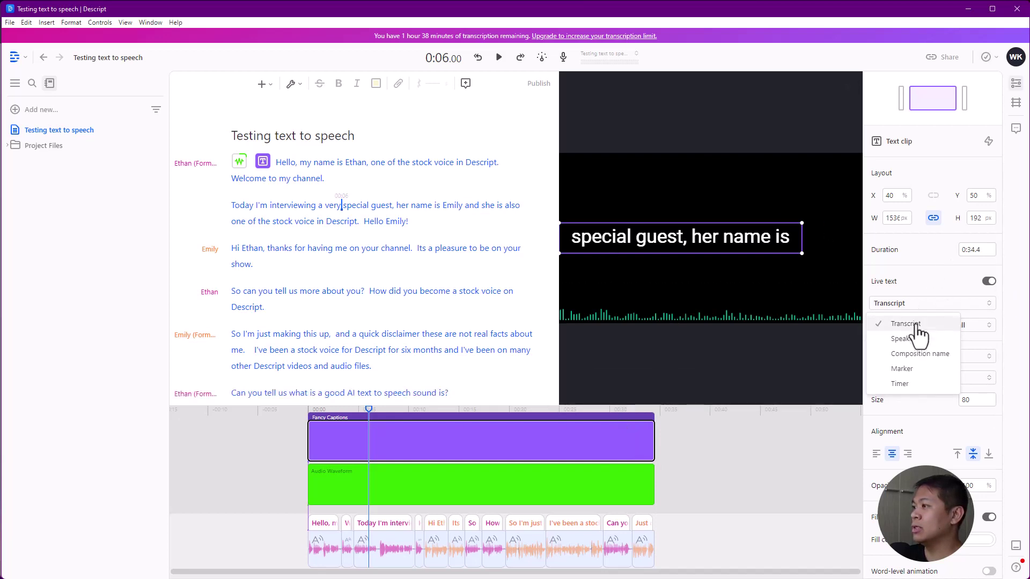
pyautogui.click(912, 280)
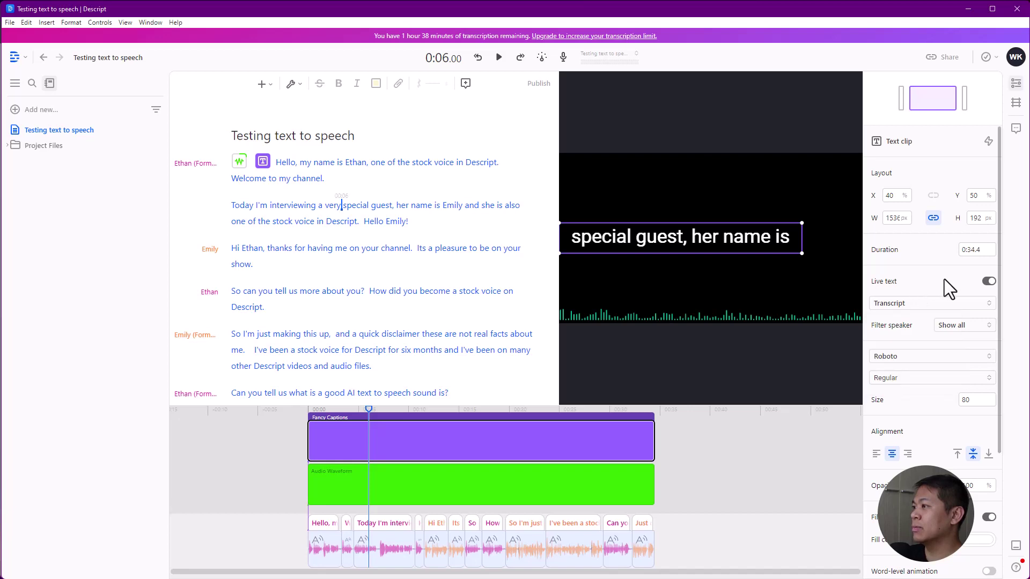
pyautogui.click(970, 337)
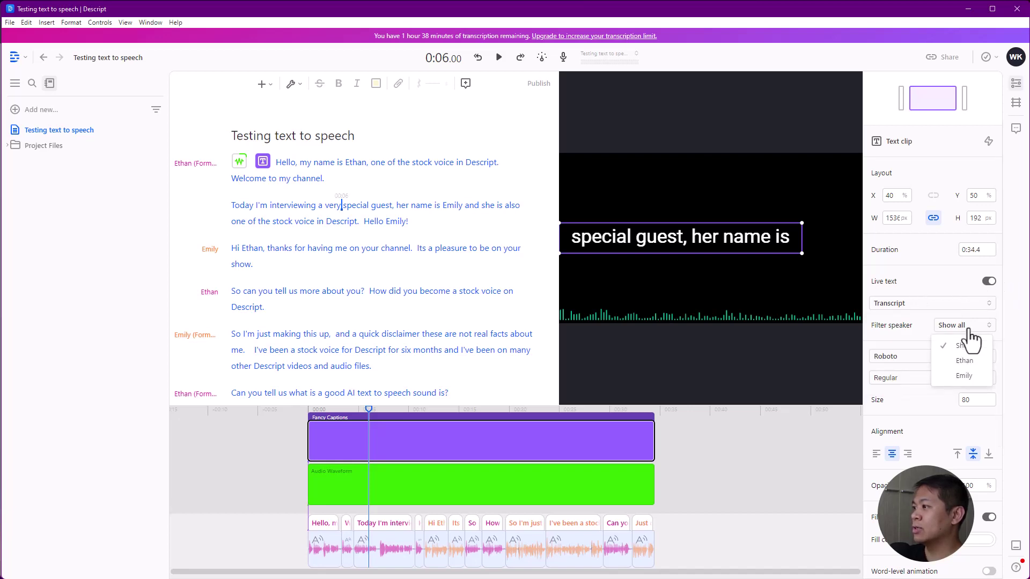
pyautogui.click(915, 405)
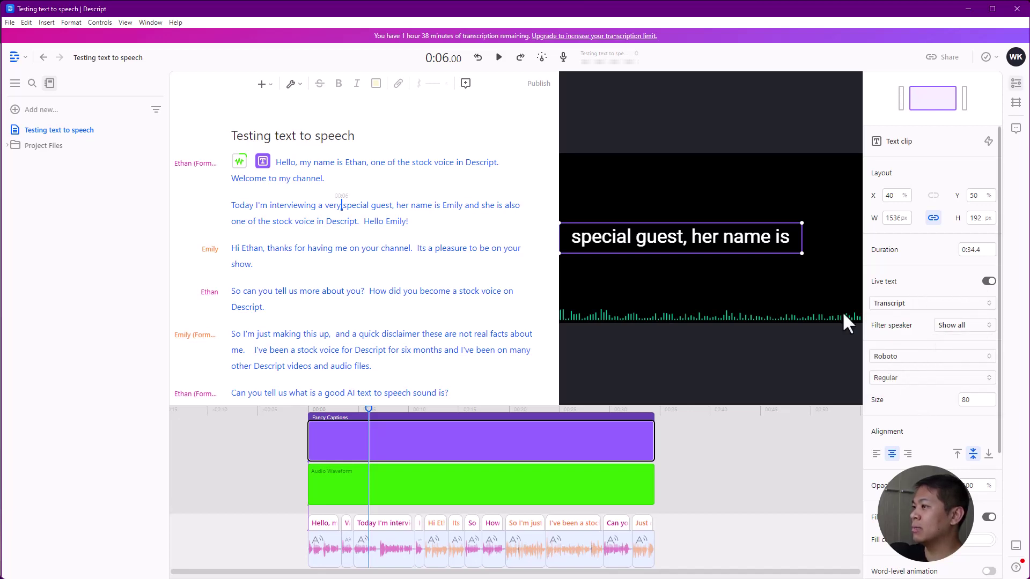
pyautogui.click(727, 251)
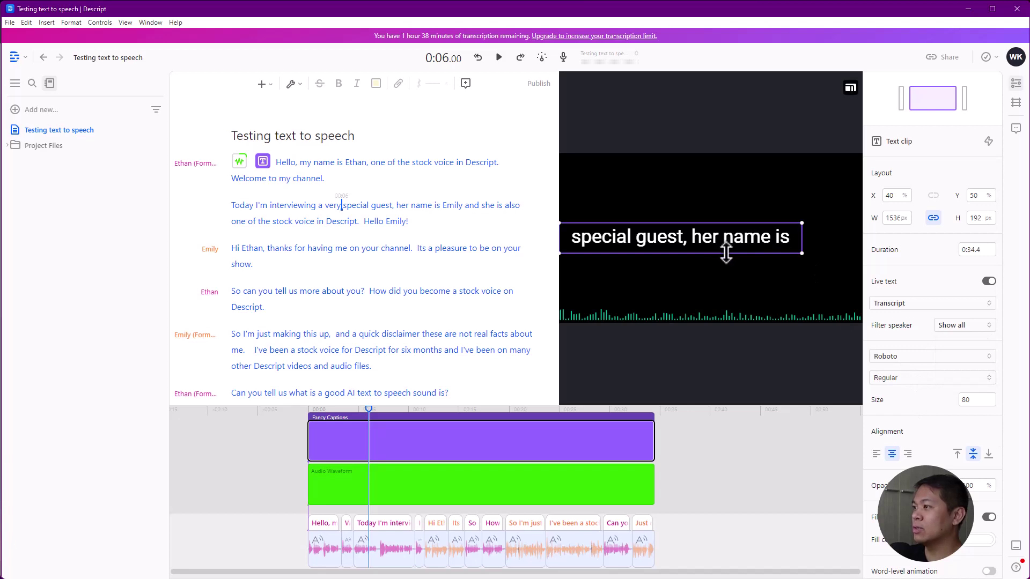
pyautogui.moveTo(683, 235); pyautogui.dragTo(720, 233)
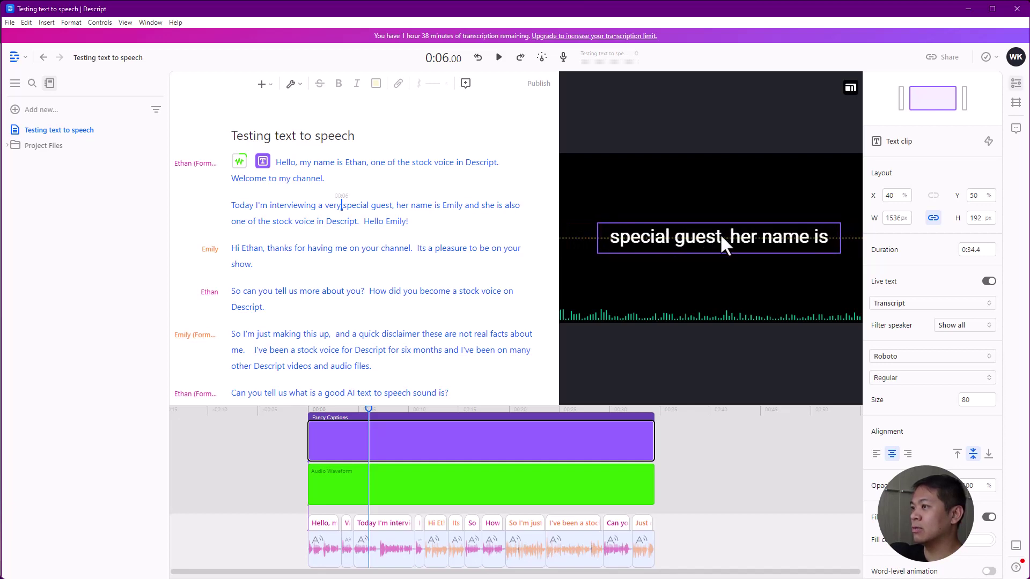
# - Enable word-level animation on the Fancy Captions clip and preview the captions in playback
pyautogui.scroll(-2, 937, 436)
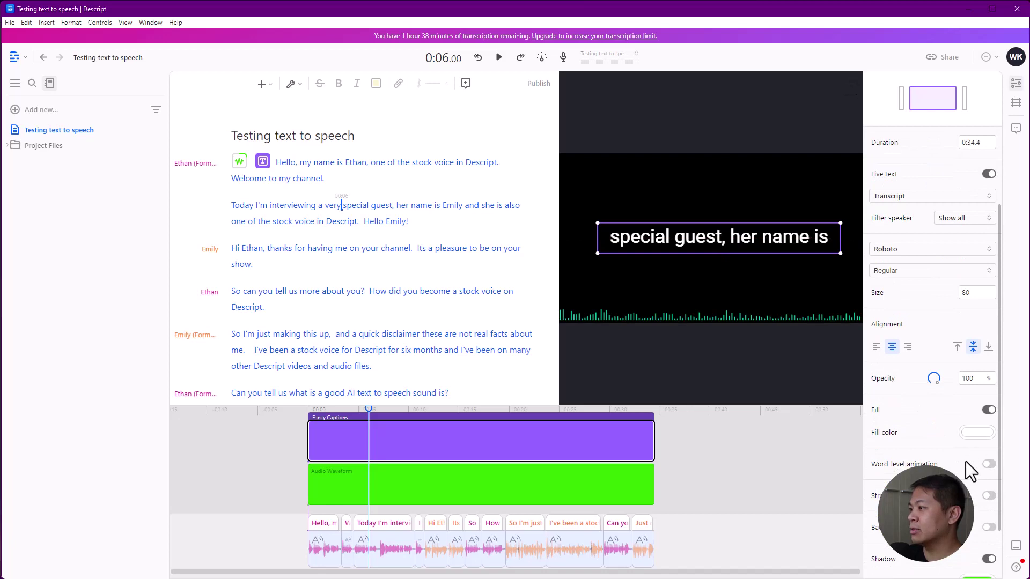
pyautogui.scroll(-1, 966, 462)
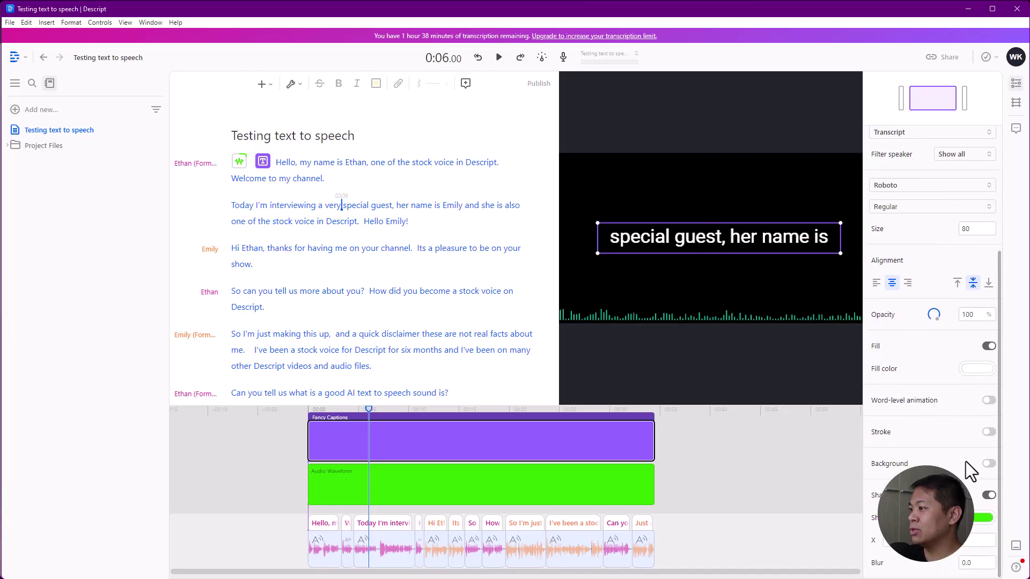
pyautogui.click(974, 369)
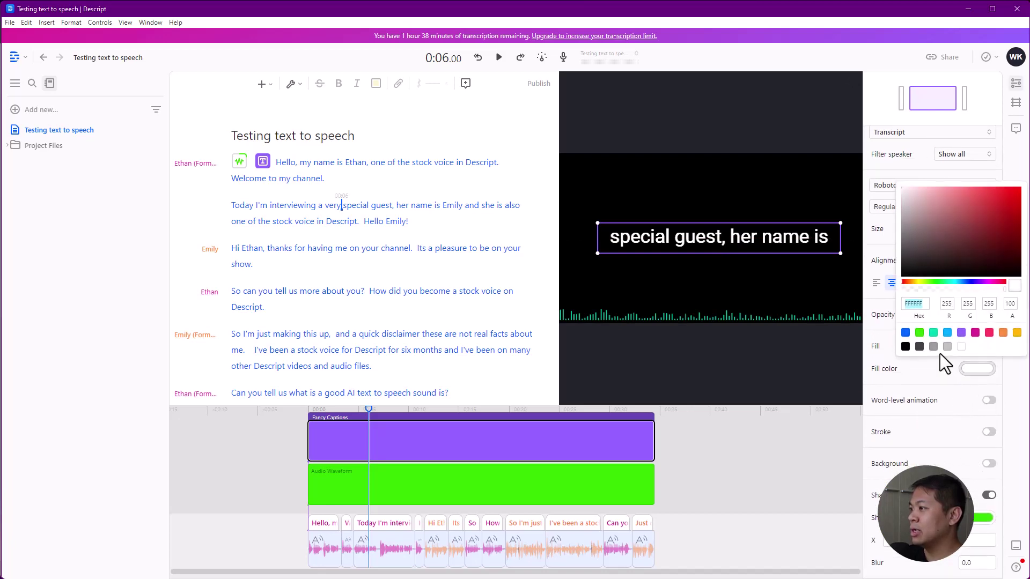
pyautogui.click(900, 378)
pyautogui.click(989, 401)
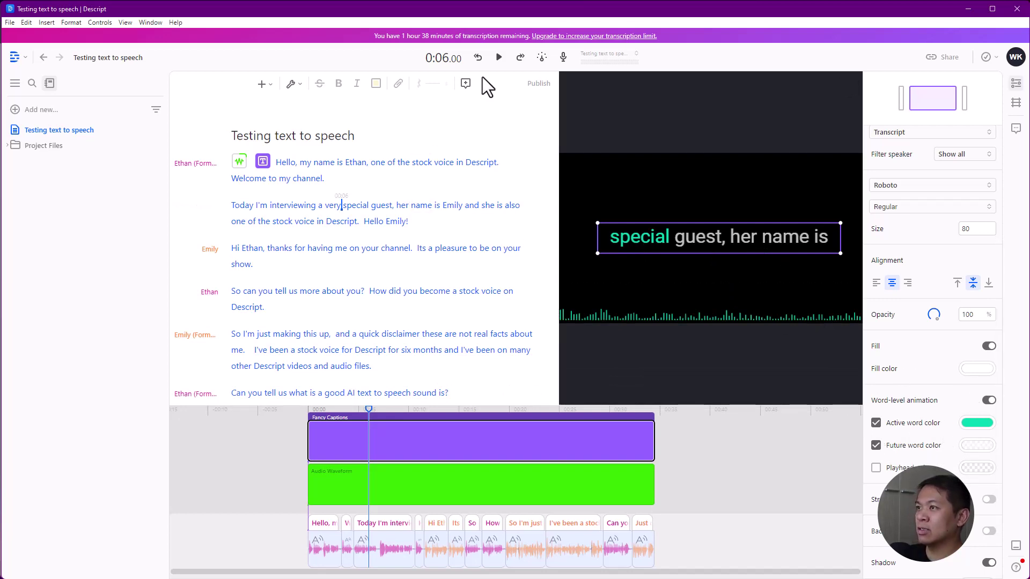
pyautogui.click(497, 58)
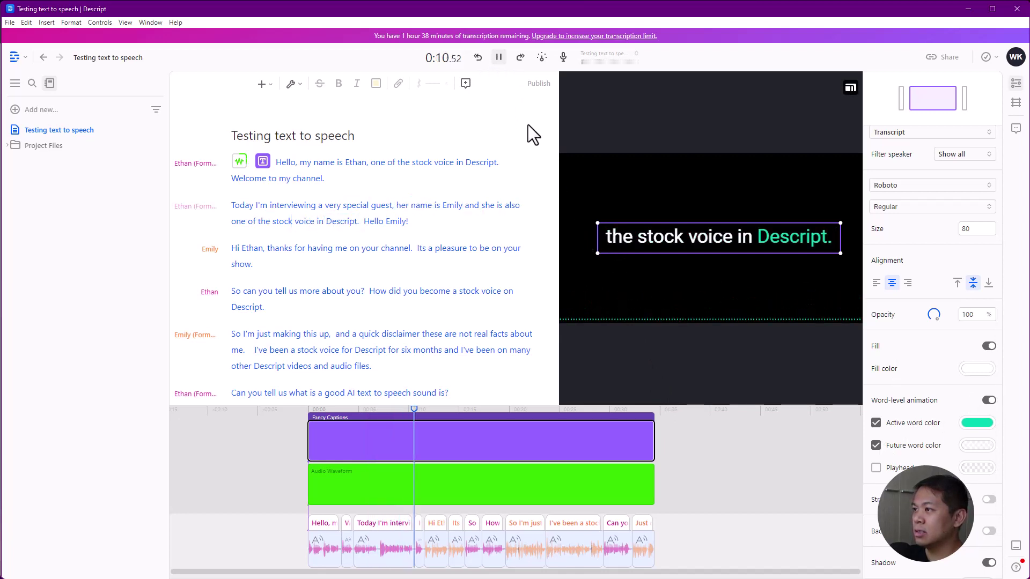
pyautogui.click(499, 58)
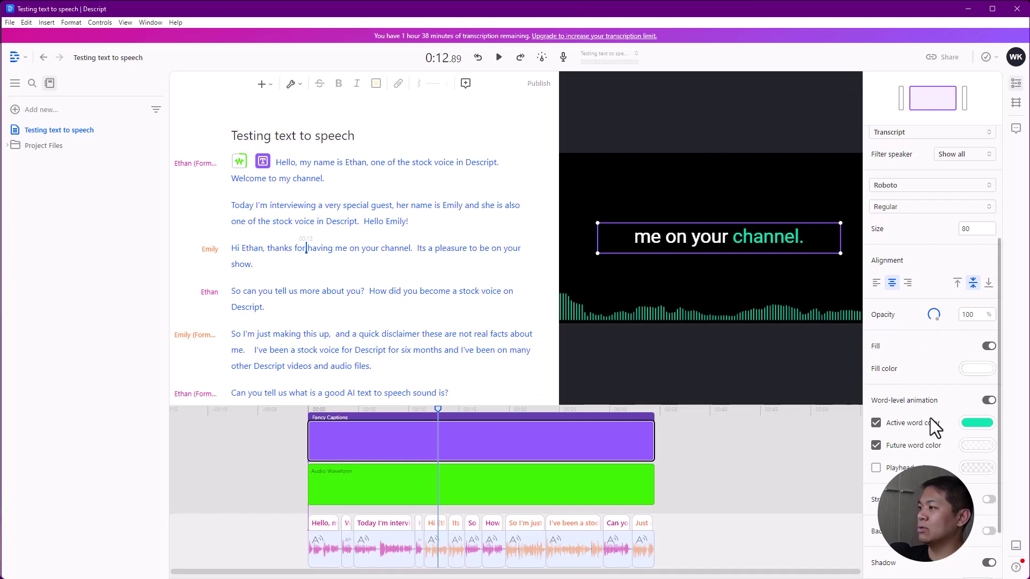
# - Turn on the stroke for the Fancy Captions text
pyautogui.click(990, 501)
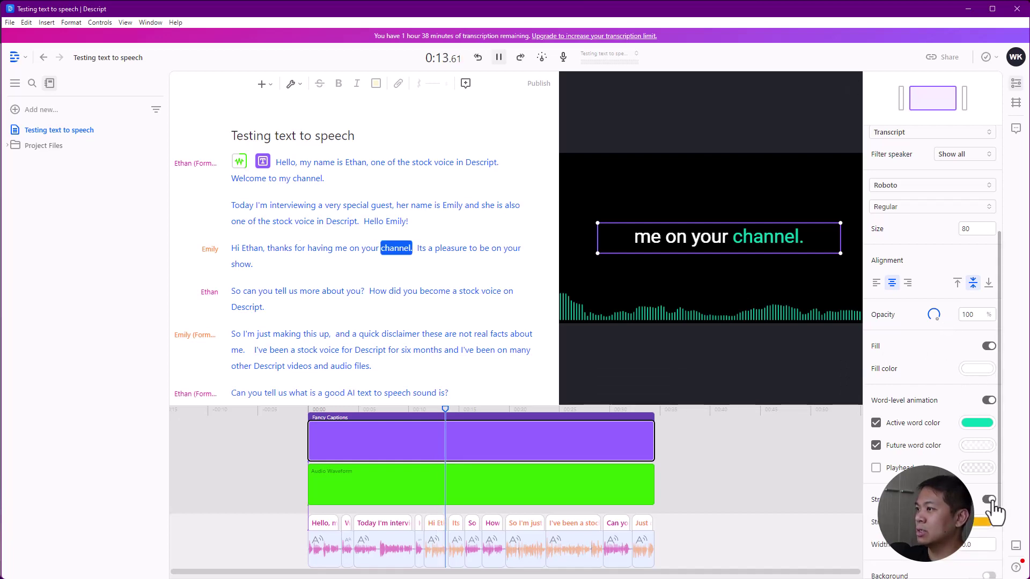
pyautogui.press('space')
pyautogui.scroll(-2, 968, 453)
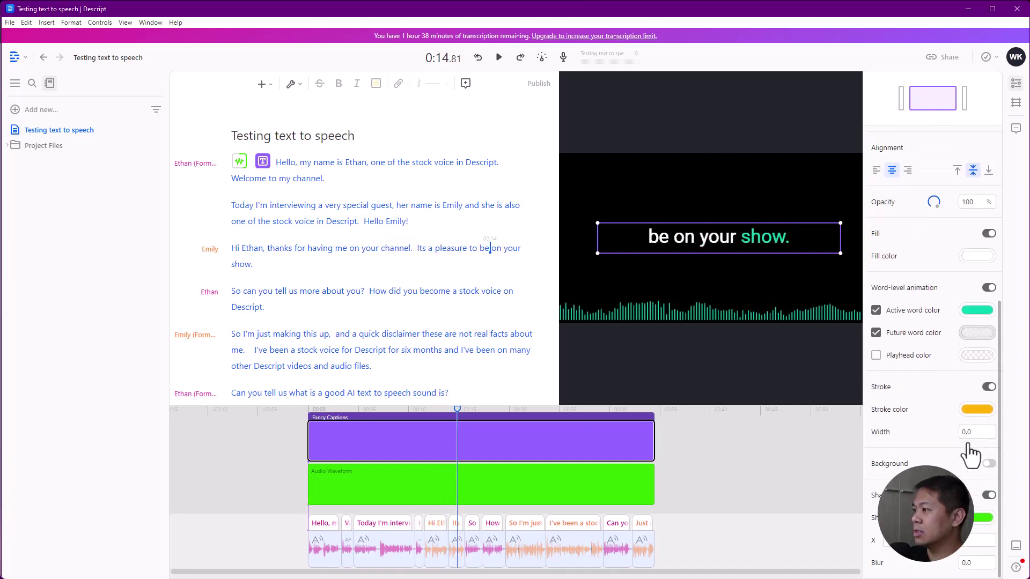
# - Insert a Progress Bar at the start of the script and extend its clip to the end of the composition
pyautogui.click(279, 165)
pyautogui.click(263, 85)
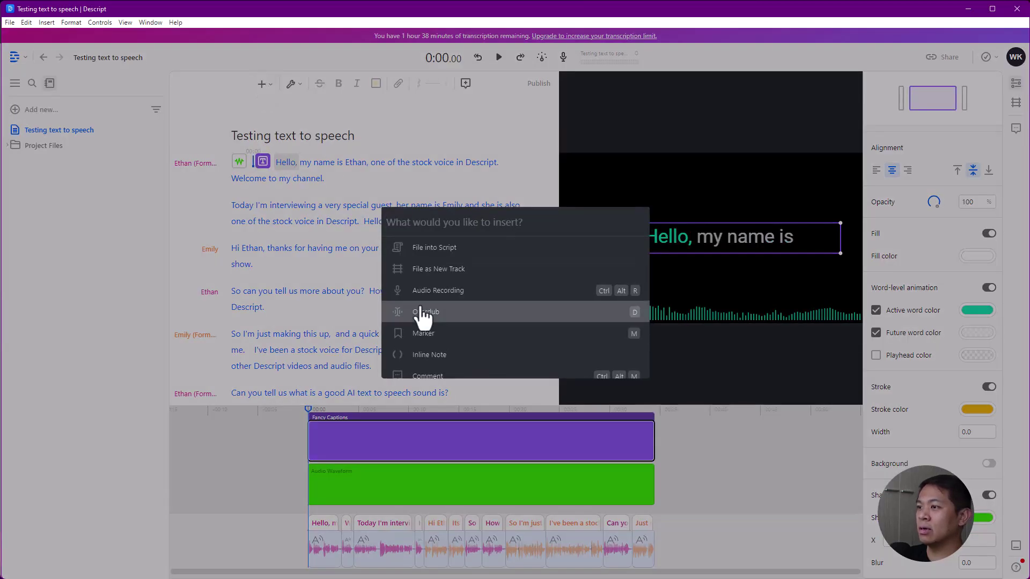
pyautogui.scroll(-3, 511, 292)
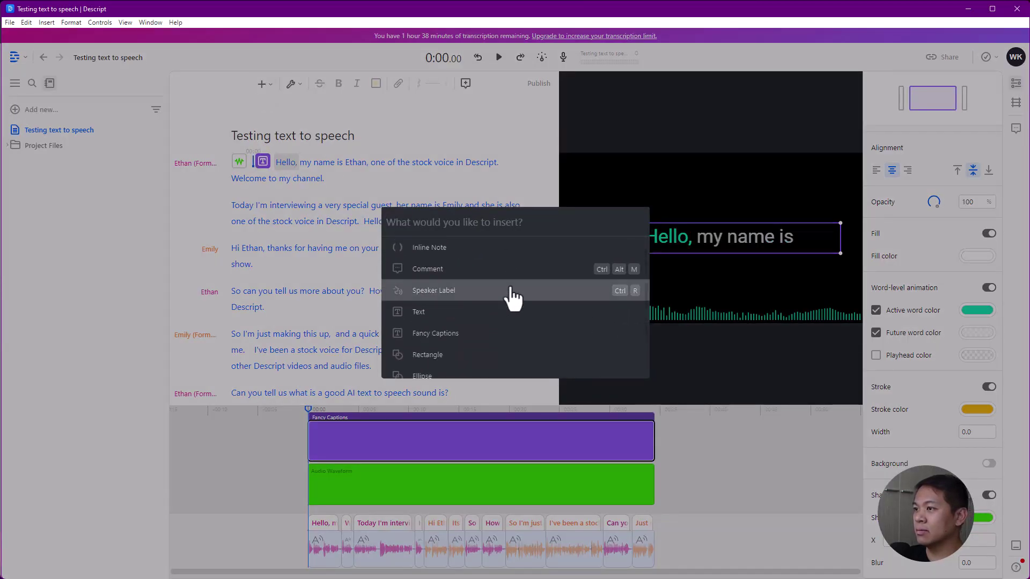
pyautogui.scroll(-2, 509, 294)
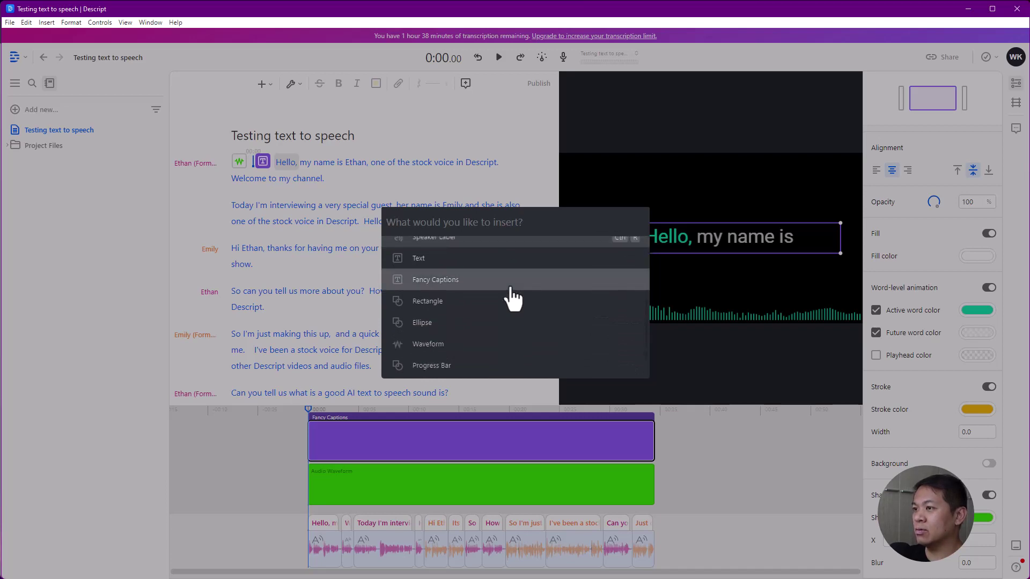
pyautogui.click(484, 365)
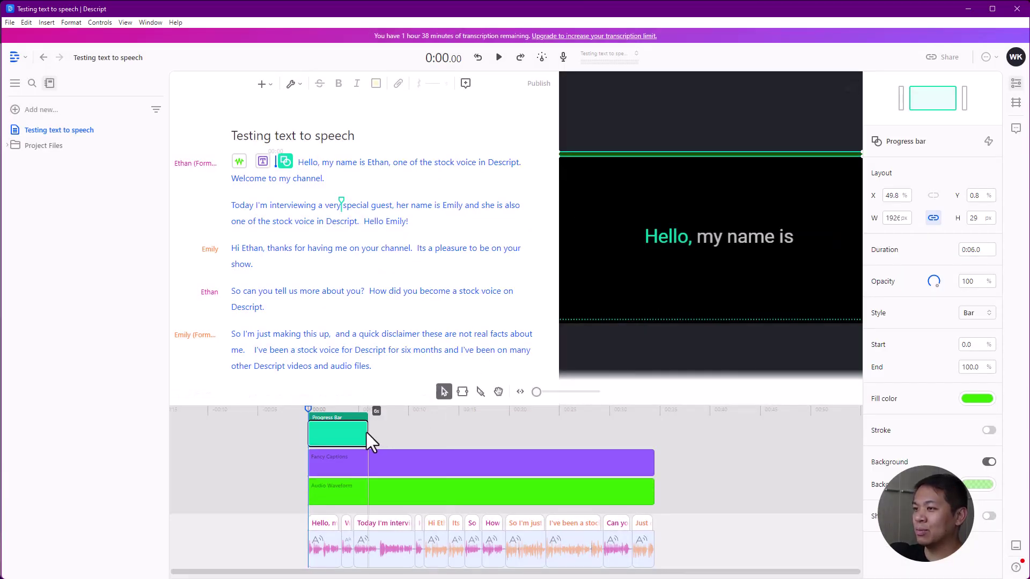
pyautogui.moveTo(591, 434); pyautogui.dragTo(654, 436)
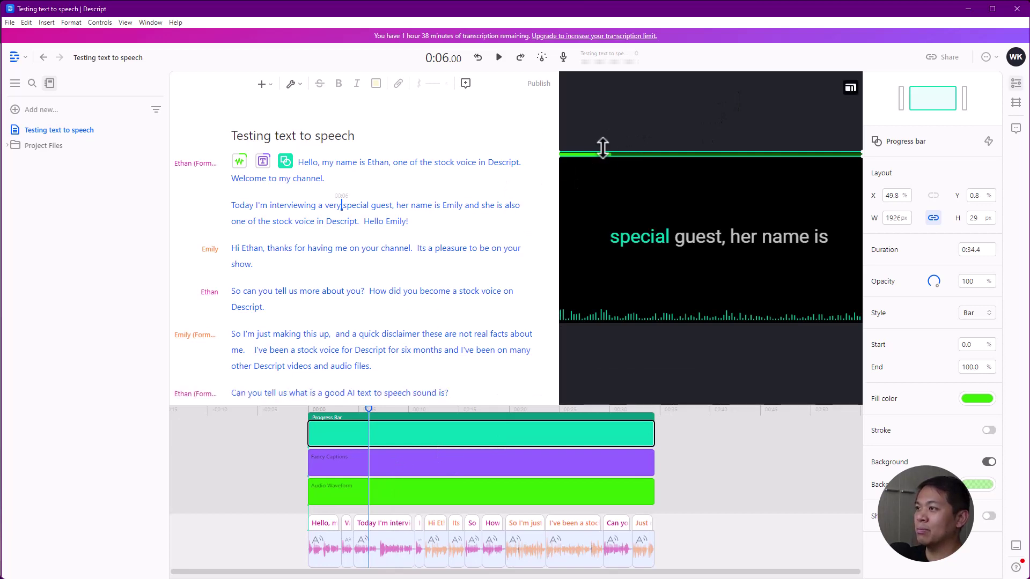
# - Set the progress bar's fill to light blue and its background to 00AAFF at about 32% alpha
pyautogui.click(982, 405)
pyautogui.click(947, 362)
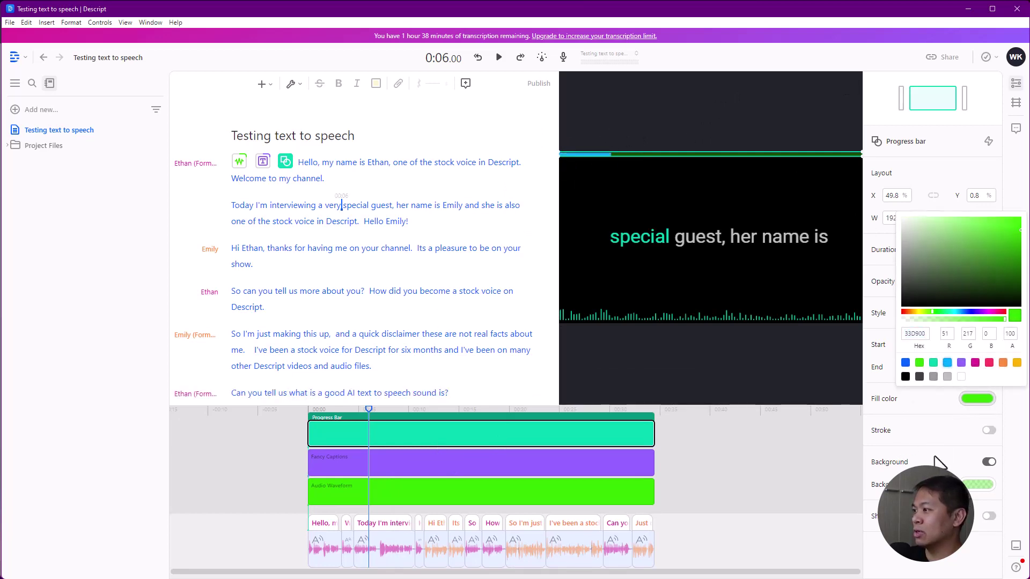
pyautogui.click(977, 486)
pyautogui.click(977, 485)
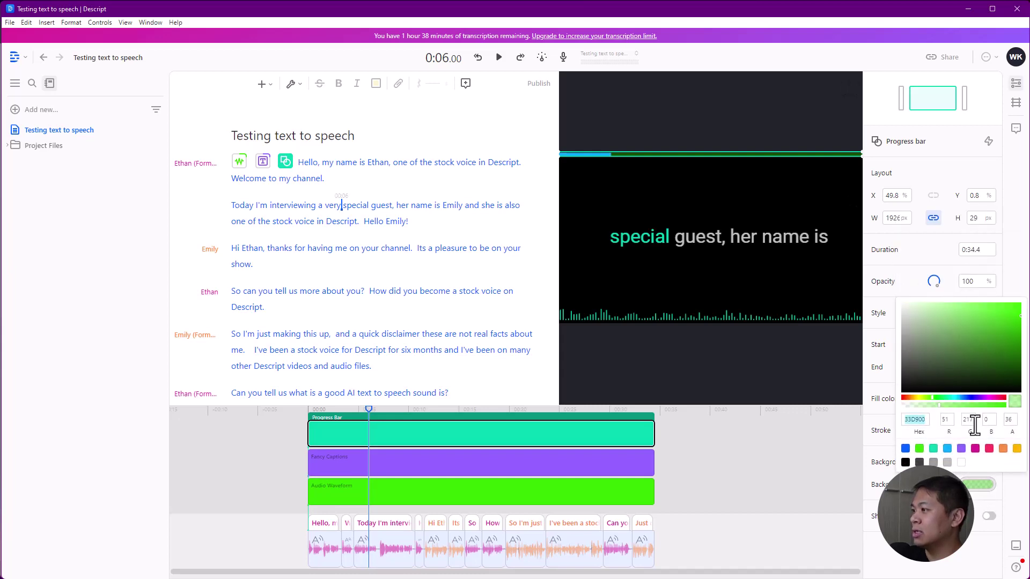
pyautogui.click(947, 449)
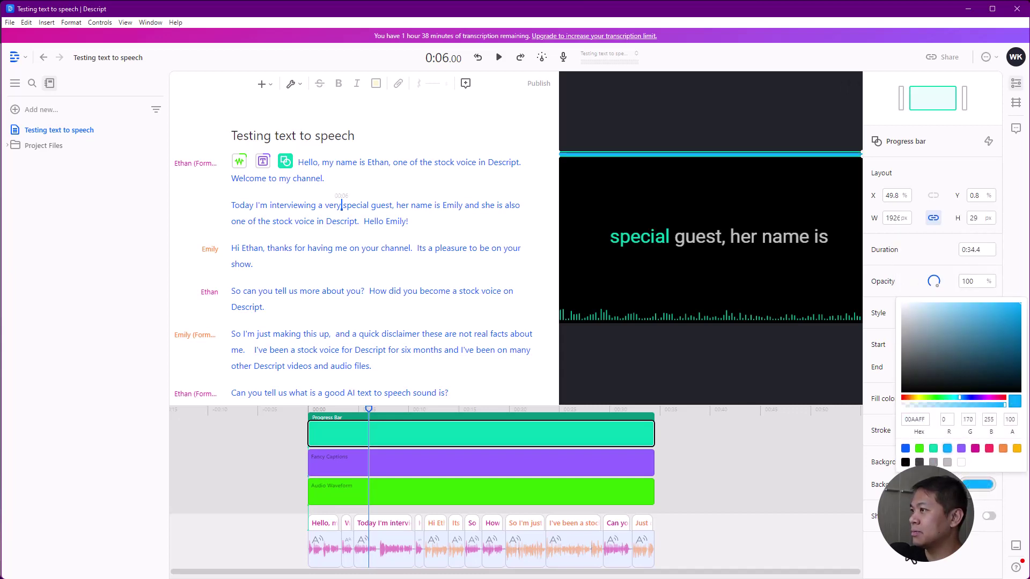
pyautogui.click(936, 406)
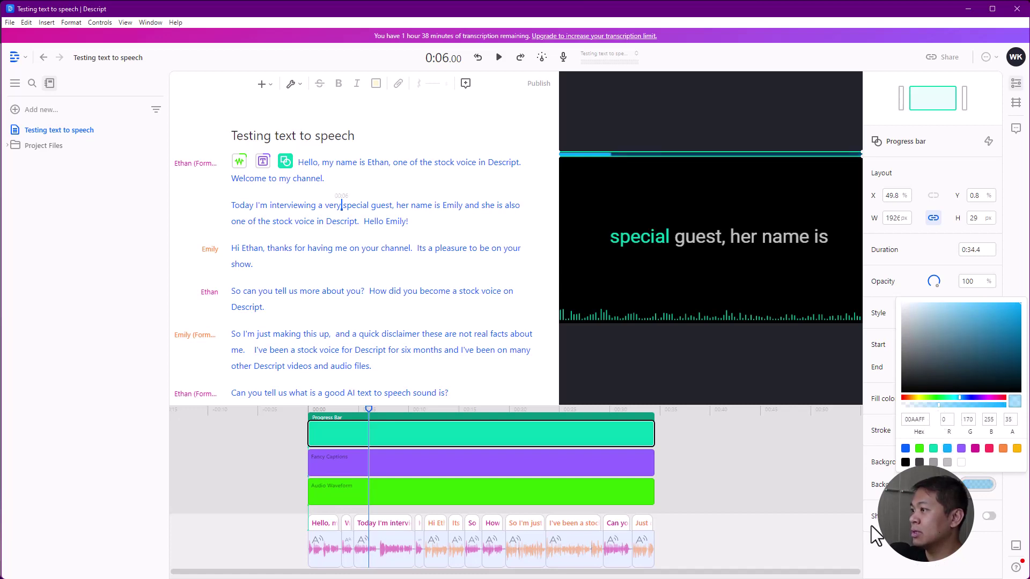
pyautogui.click(829, 497)
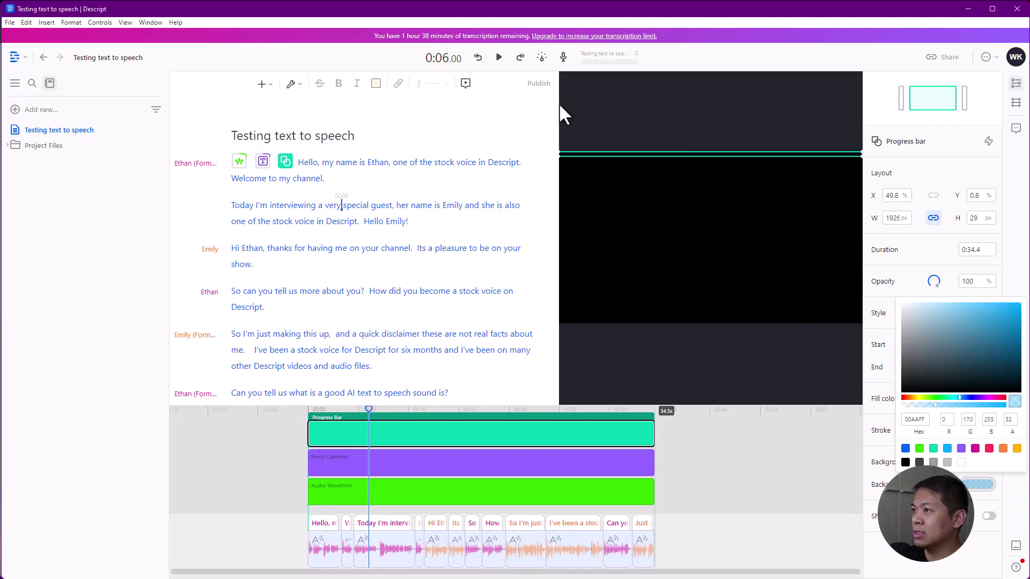
# - Play the composition to preview the progress bar together with the captions and waveform
pyautogui.press('Escape')
pyautogui.click(378, 428)
pyautogui.press('space')
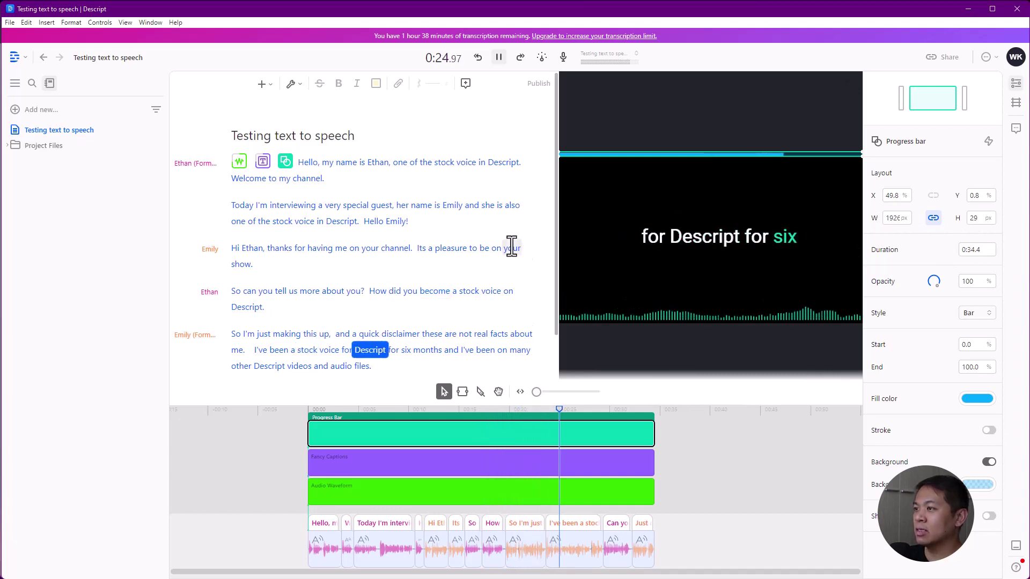
pyautogui.click(497, 58)
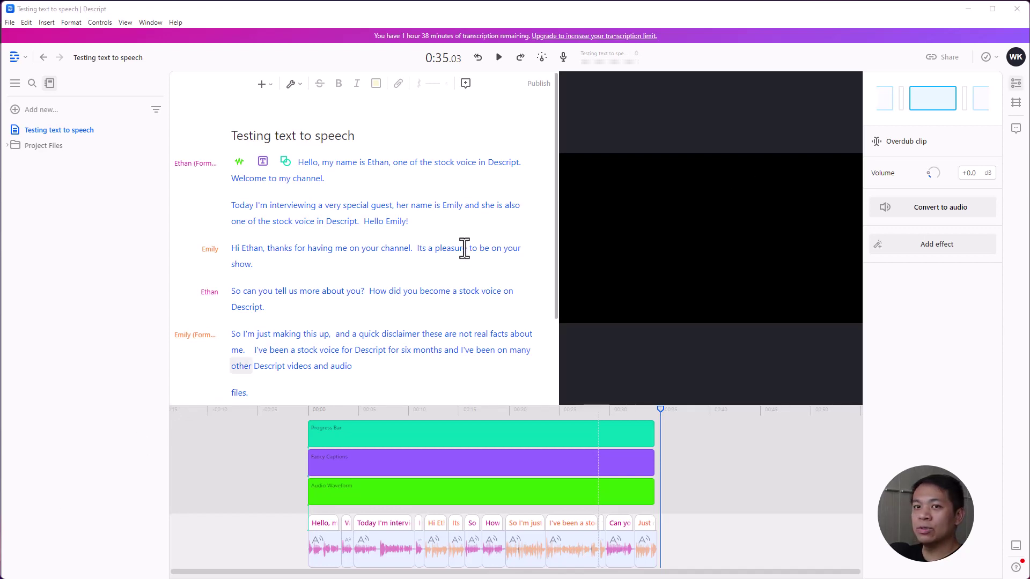
# - Review the video export settings for the current composition, including the dimension options, and close the dialog without exporting
pyautogui.click(955, 60)
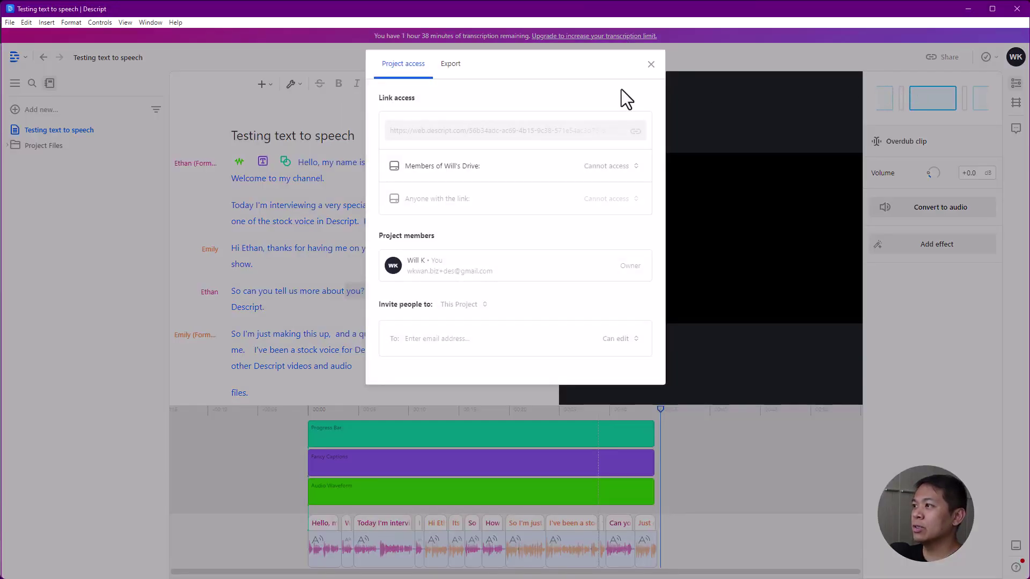
pyautogui.click(459, 70)
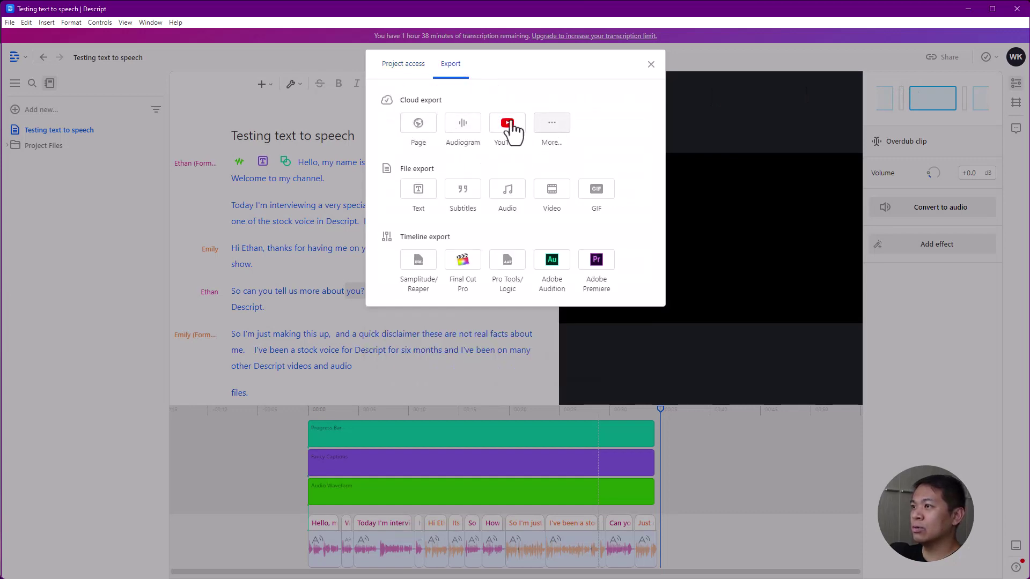
pyautogui.click(555, 197)
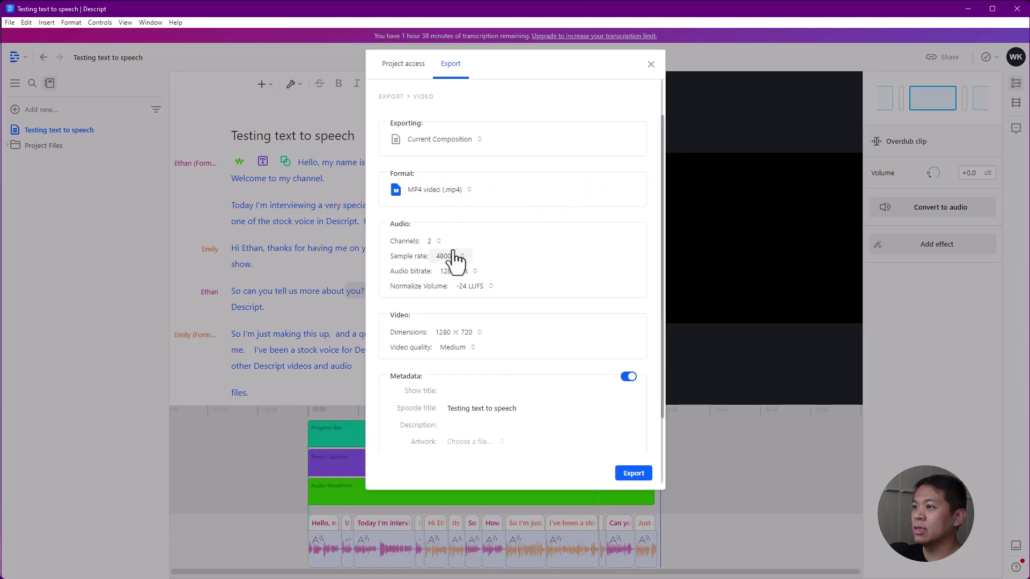
pyautogui.click(470, 338)
pyautogui.click(471, 338)
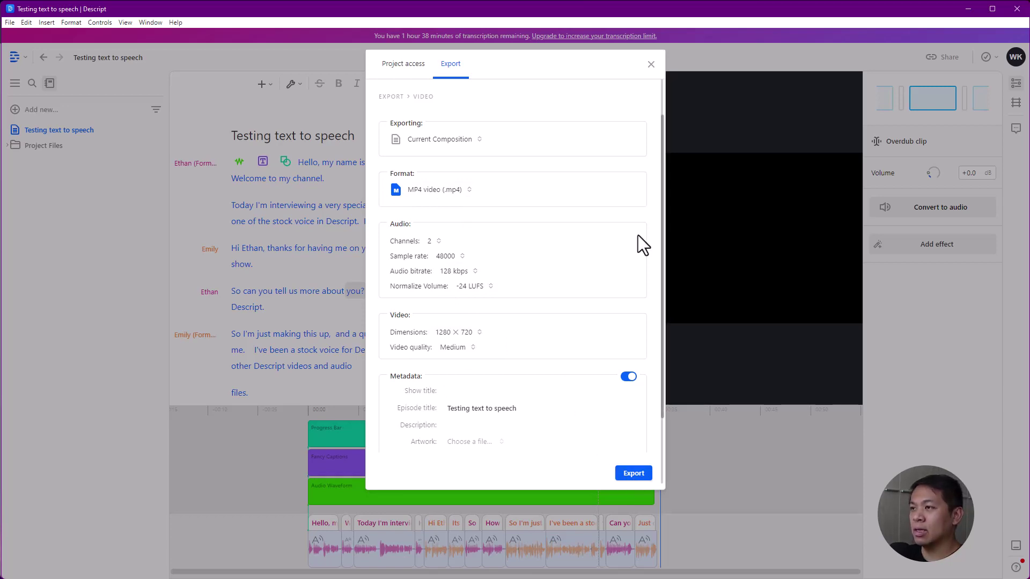
pyautogui.click(651, 66)
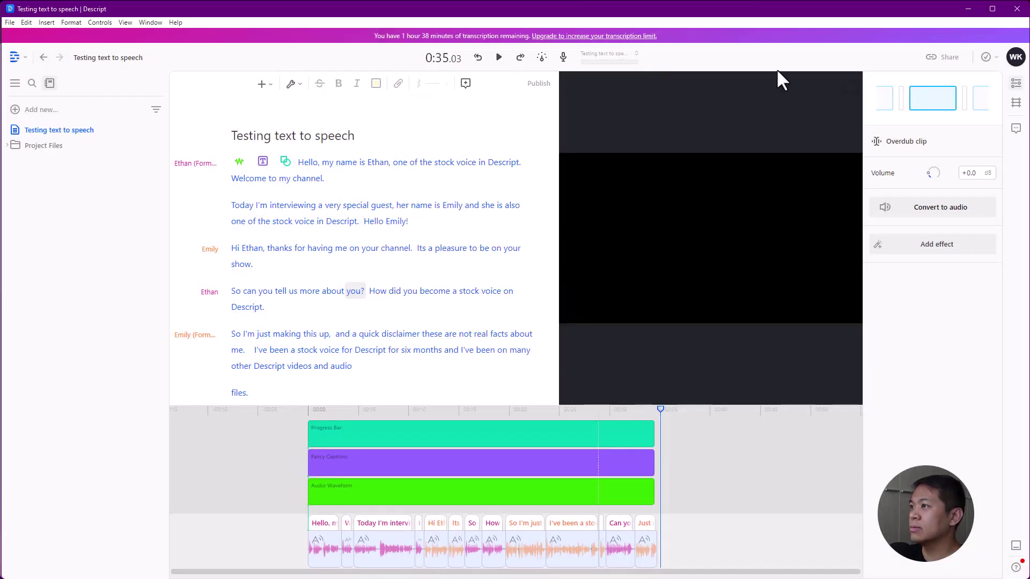